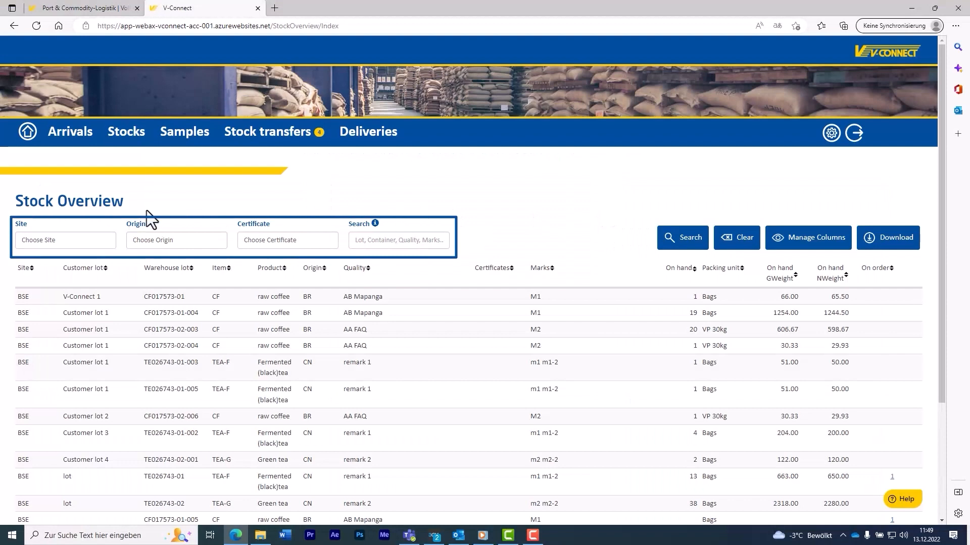
Set the stock overview filters to site Bremen (BRE) and origin Brazil, leaving the certificate unselected.
left_click(95, 242)
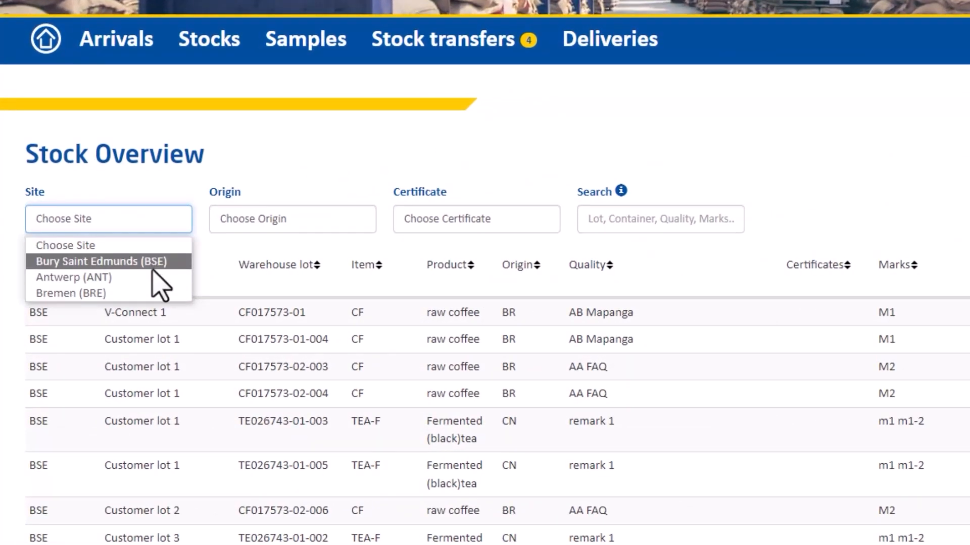
left_click(155, 294)
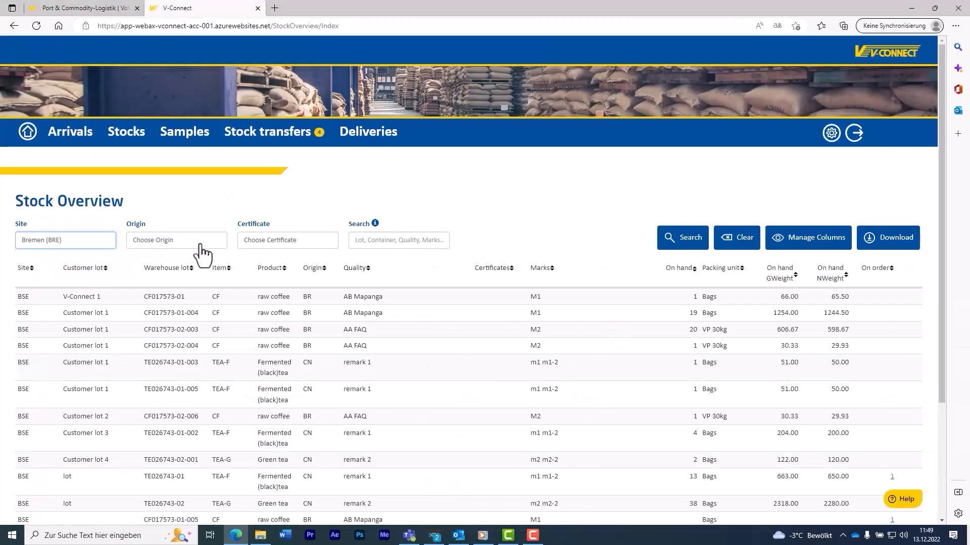
left_click(333, 227)
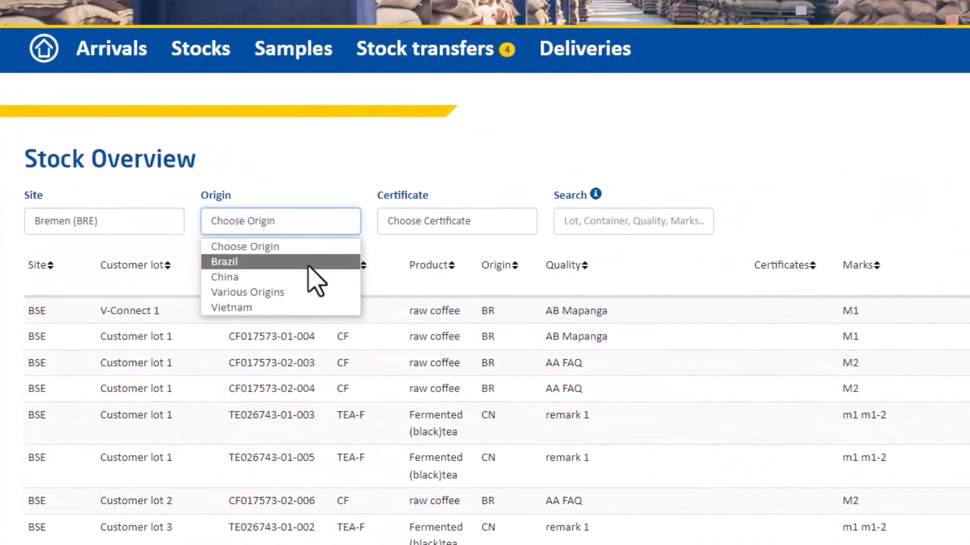
left_click(309, 262)
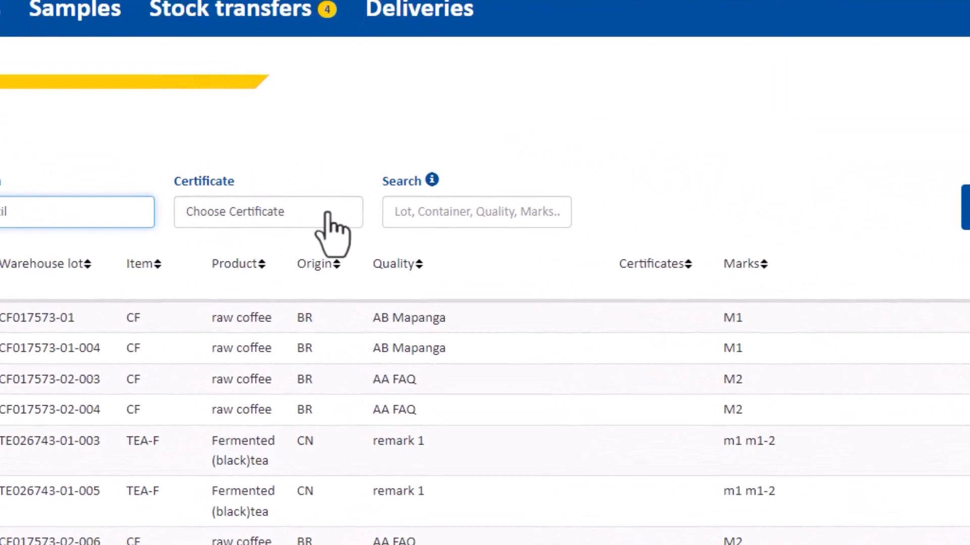
left_click(328, 219)
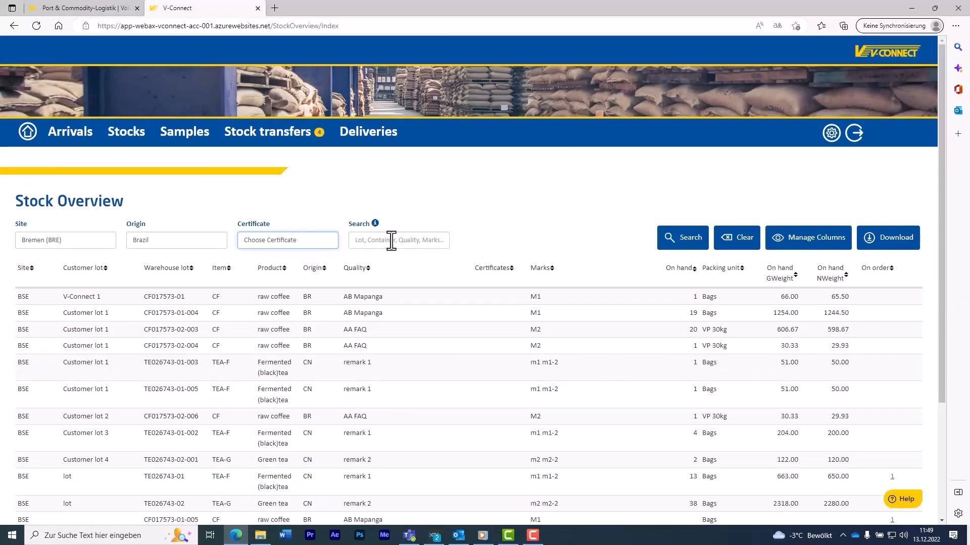
Enter "Test 123" as the stock search term and remove it again.
left_click(391, 241)
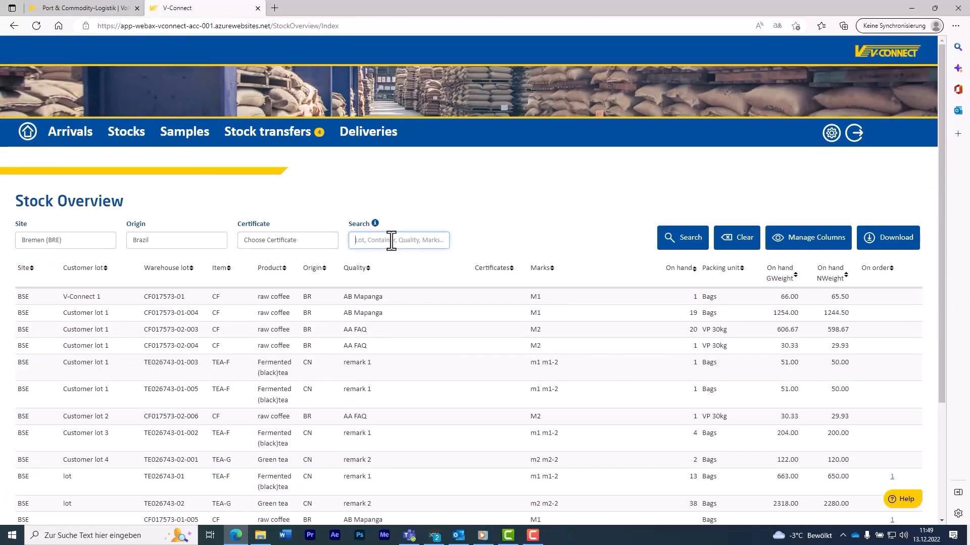
type("Test 123")
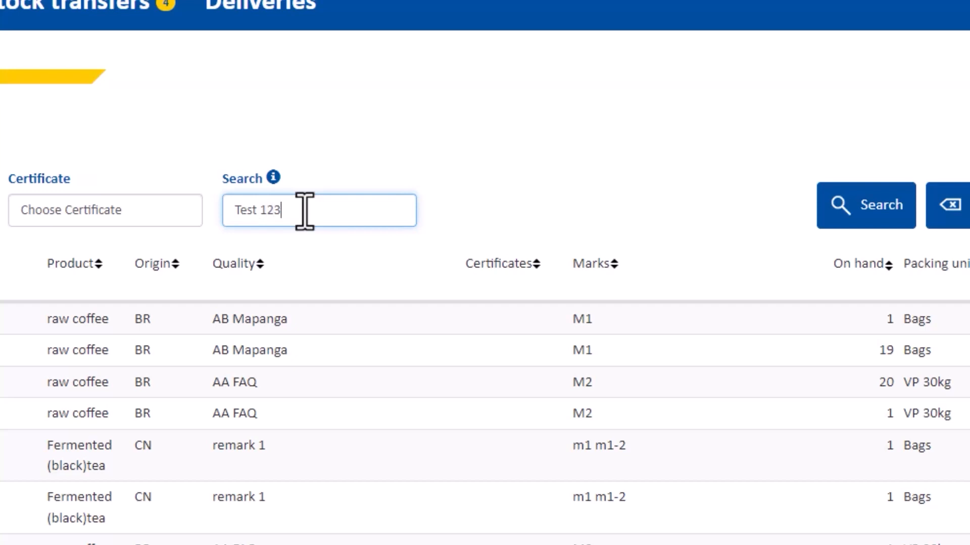
left_click_drag(304, 211, 230, 205)
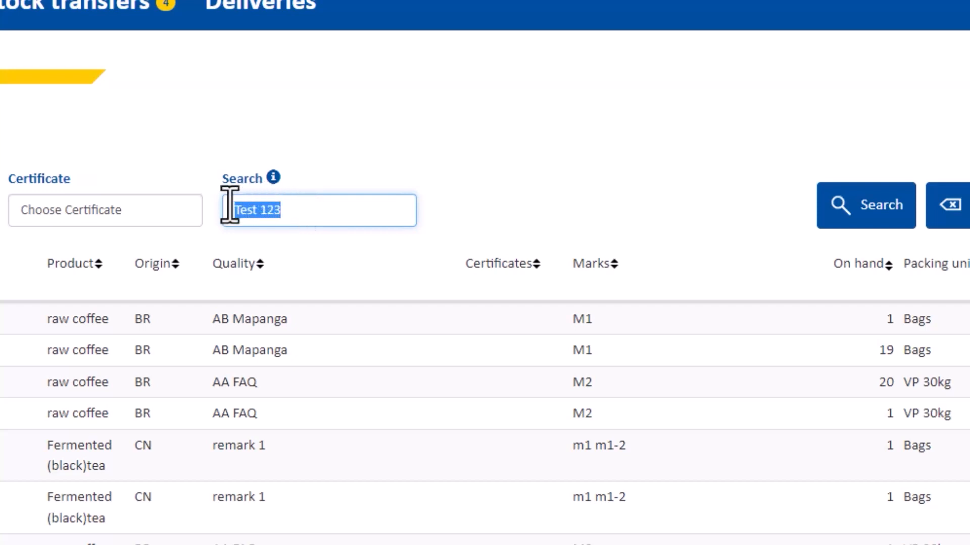
key("BackSpace")
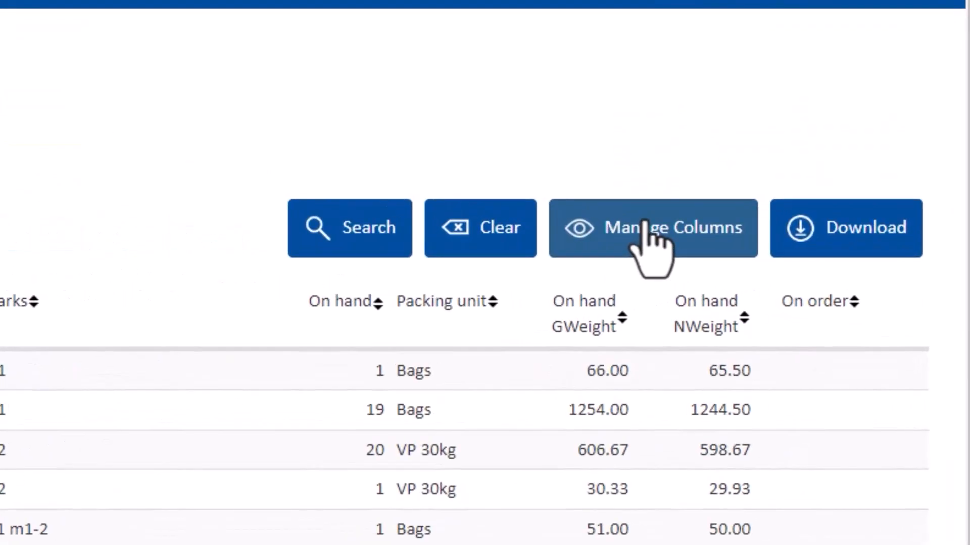
Show the Container number column directly after Site, hide On hand NWeight, and save the stock column layout.
left_click(646, 227)
left_click_drag(520, 455, 517, 416)
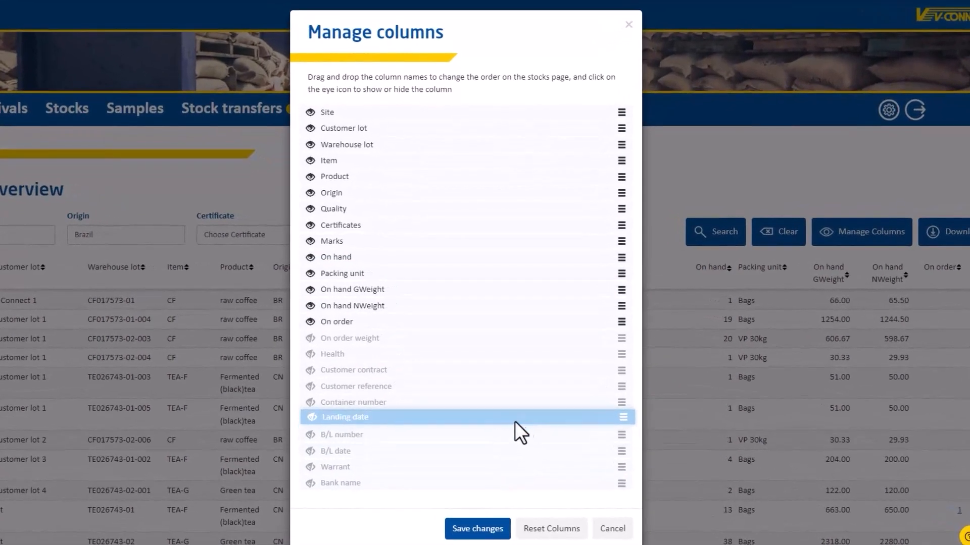
left_click_drag(515, 421, 488, 405)
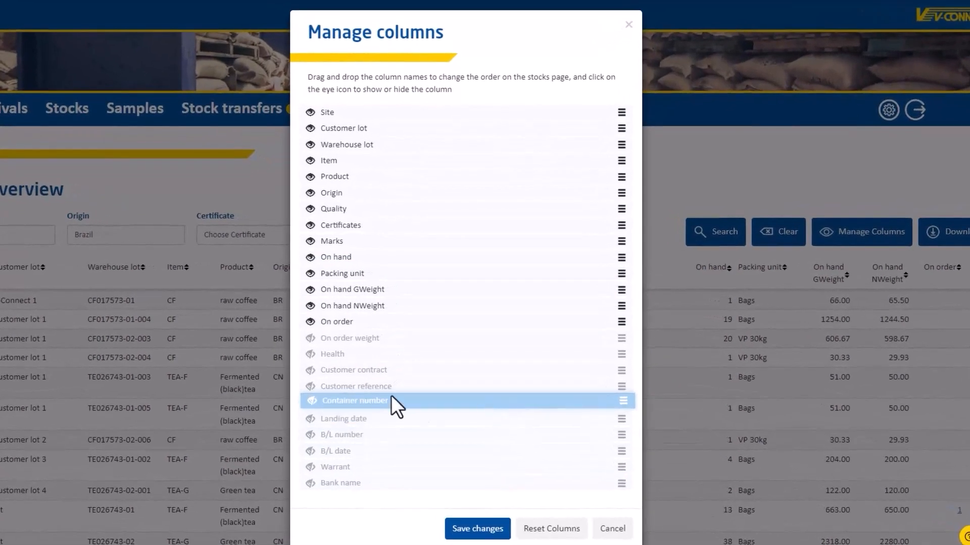
left_click(311, 400)
left_click_drag(485, 402, 483, 141)
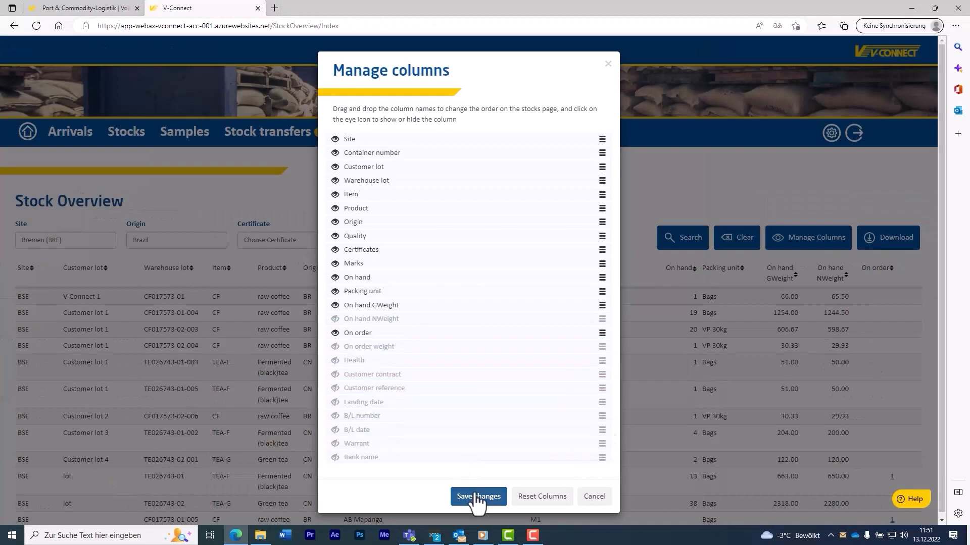
left_click(477, 498)
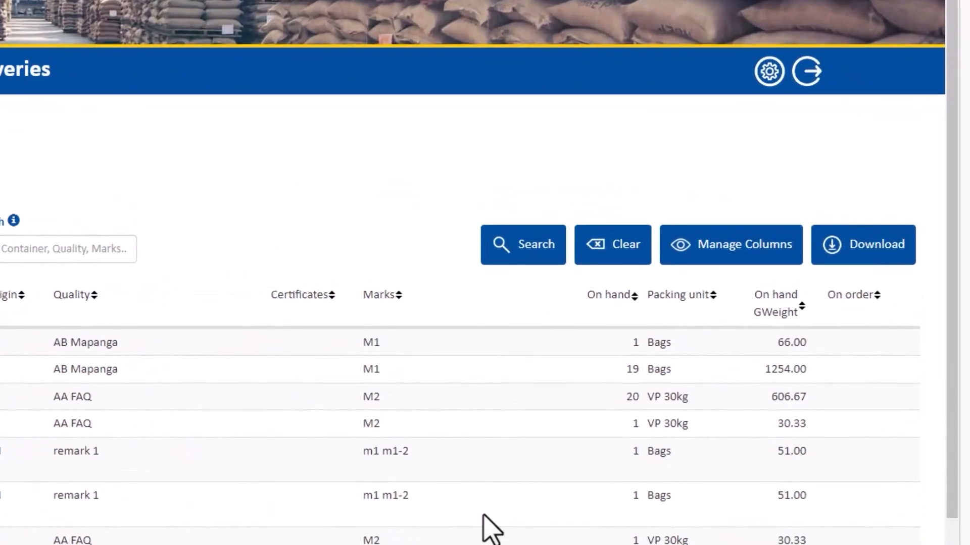
Reset the stock overview columns to their default layout.
left_click(687, 258)
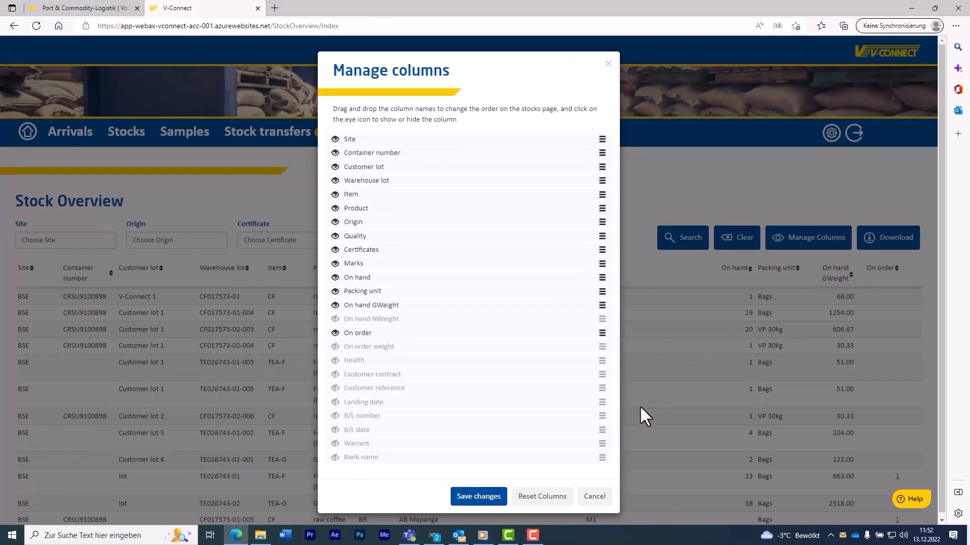
left_click(559, 502)
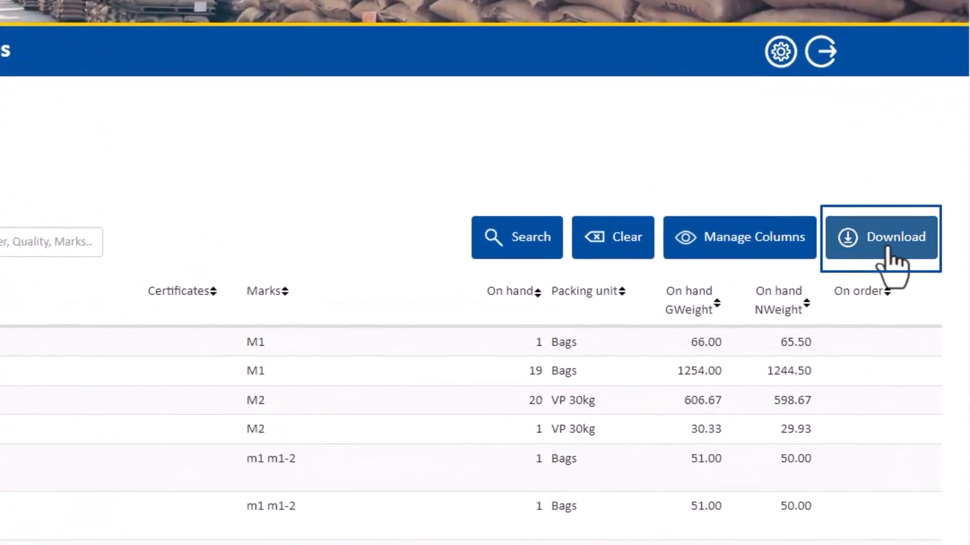
Download the stock list dated 08/27/2022 with the file type Excel.
left_click(887, 250)
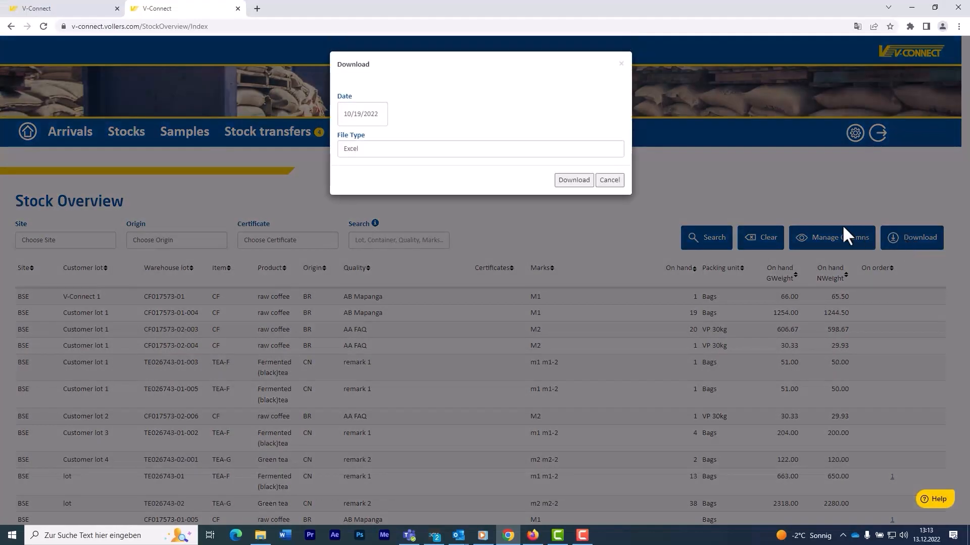
left_click(368, 110)
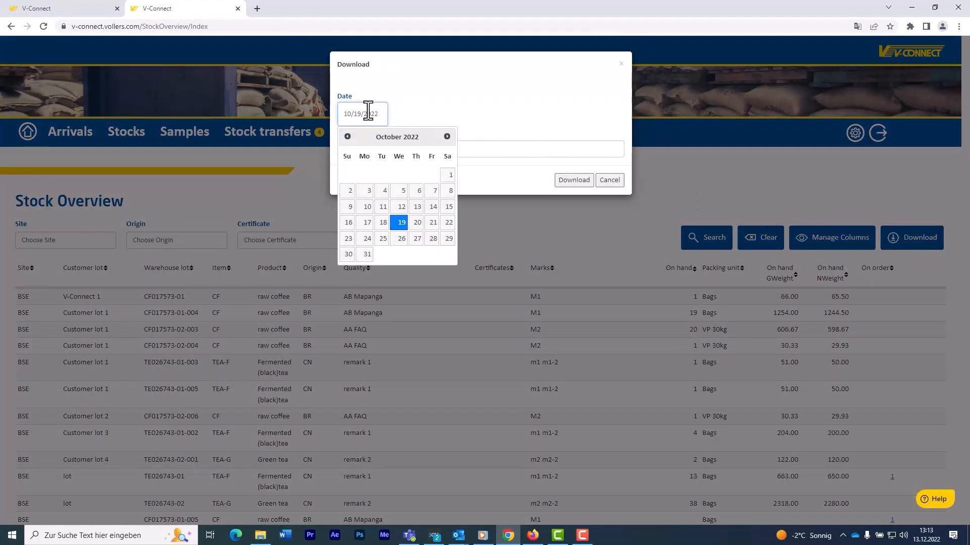
left_click(348, 136)
left_click(347, 136)
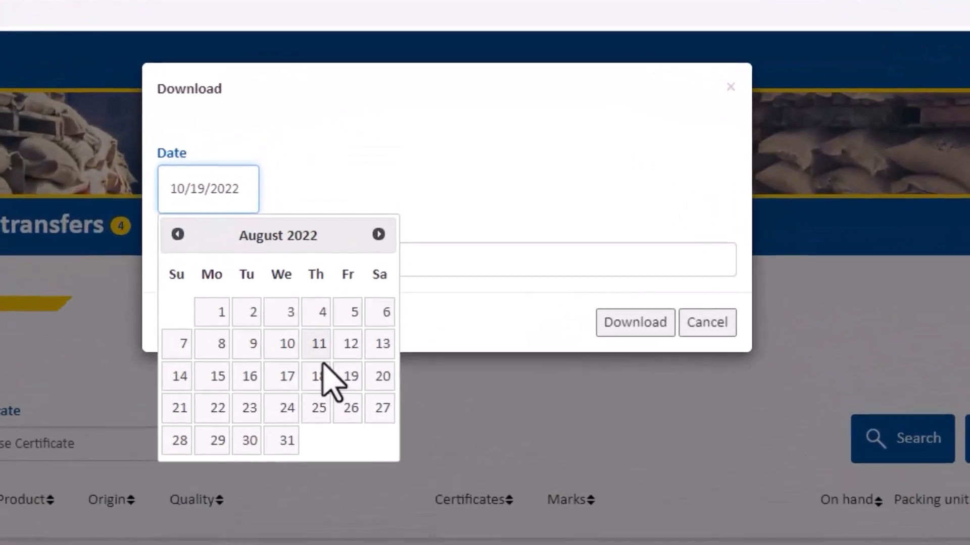
left_click(380, 413)
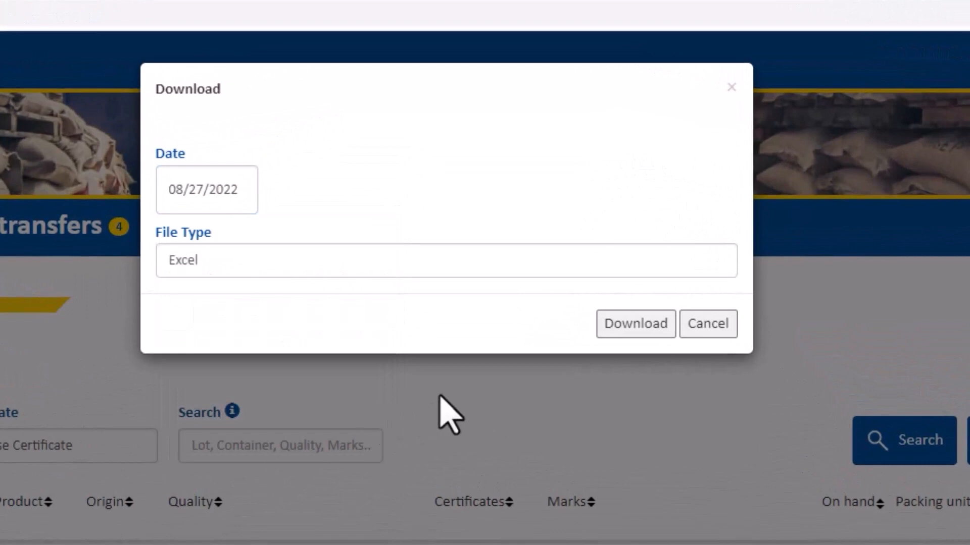
left_click(650, 337)
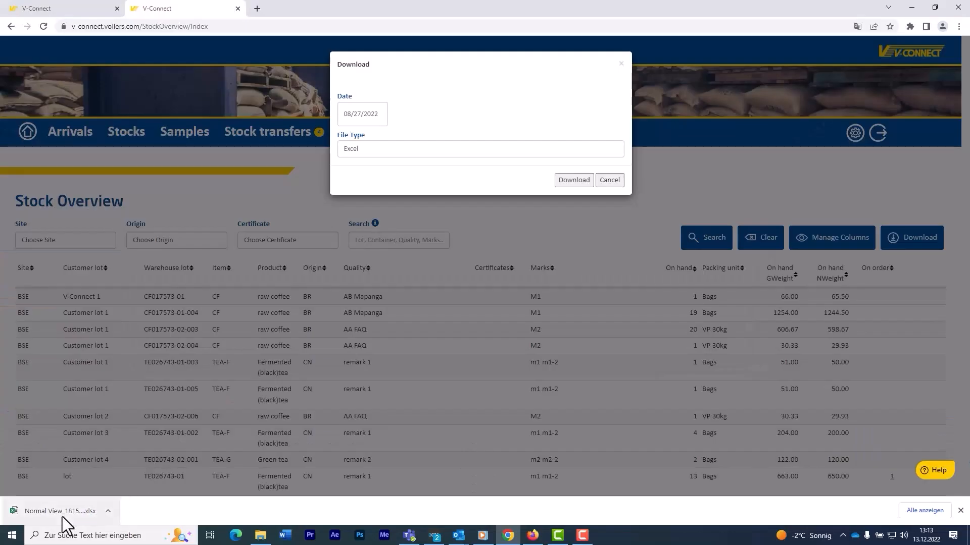
Open the downloaded stock workbook in Excel, add column filters, and filter the Origin column to BR only.
left_click(62, 517)
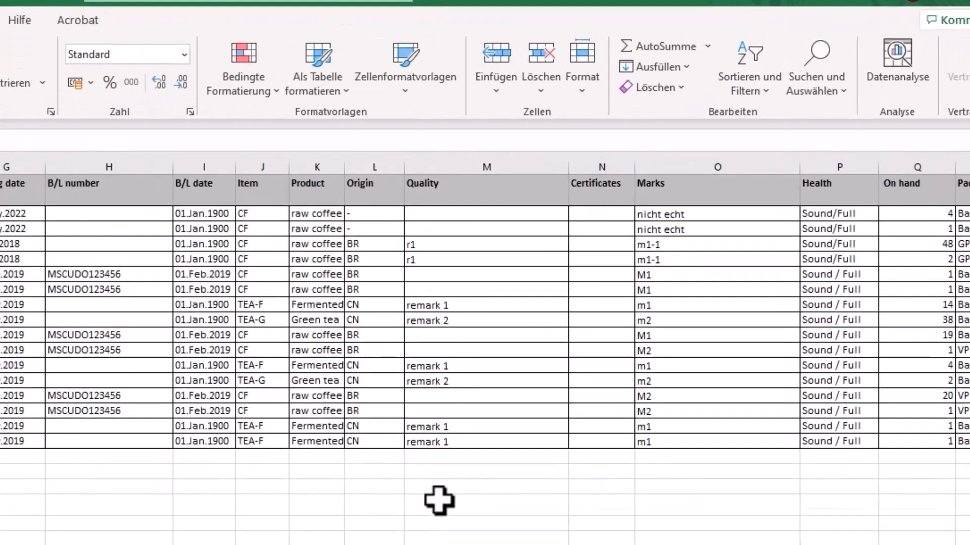
left_click(759, 50)
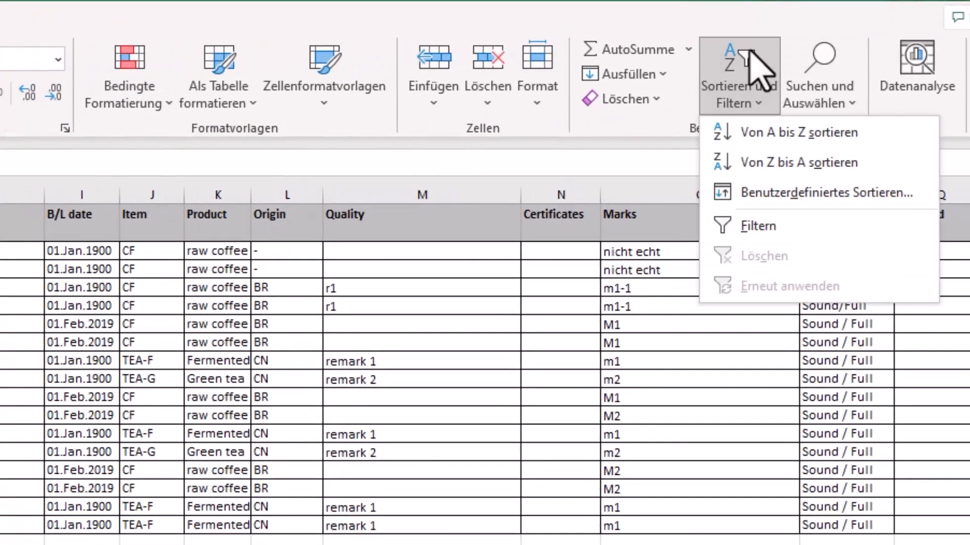
left_click(756, 227)
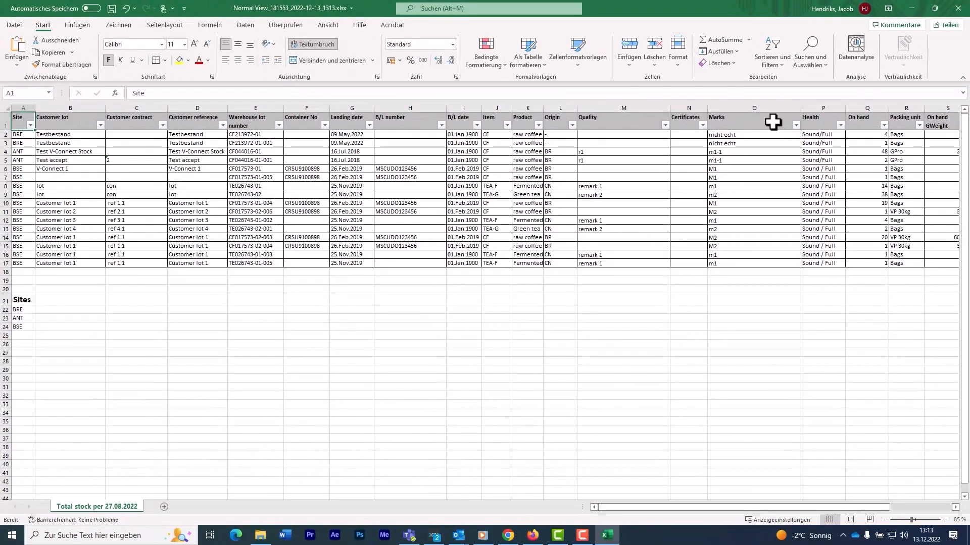
left_click(572, 125)
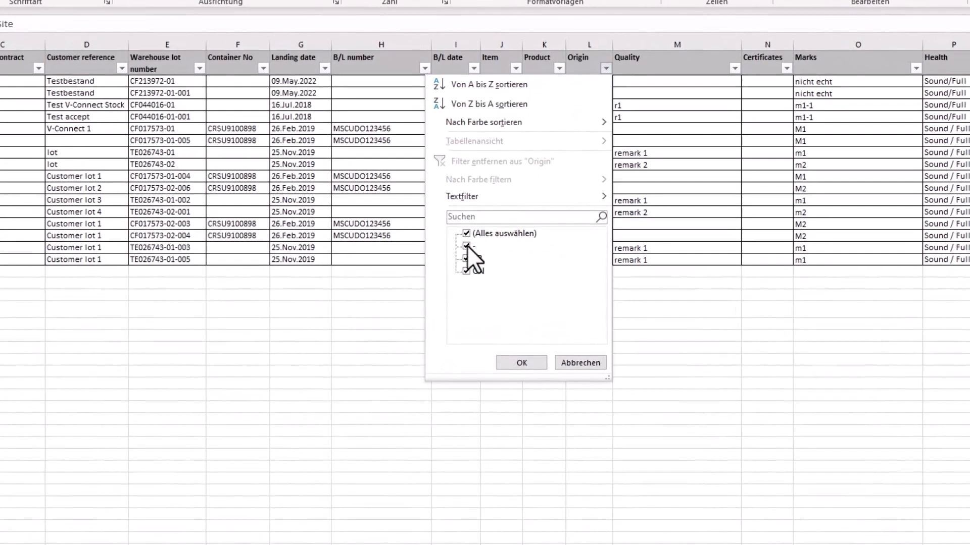
left_click(472, 254)
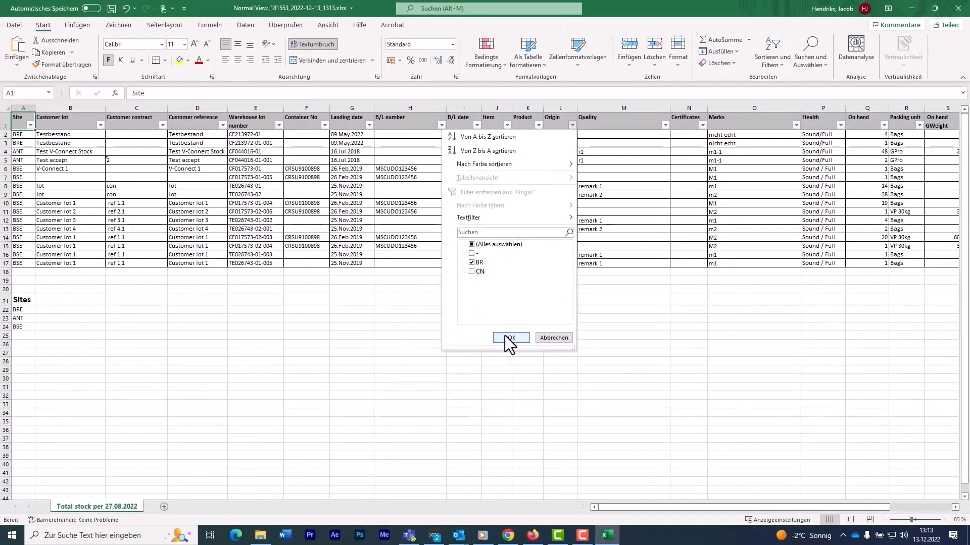
left_click(509, 338)
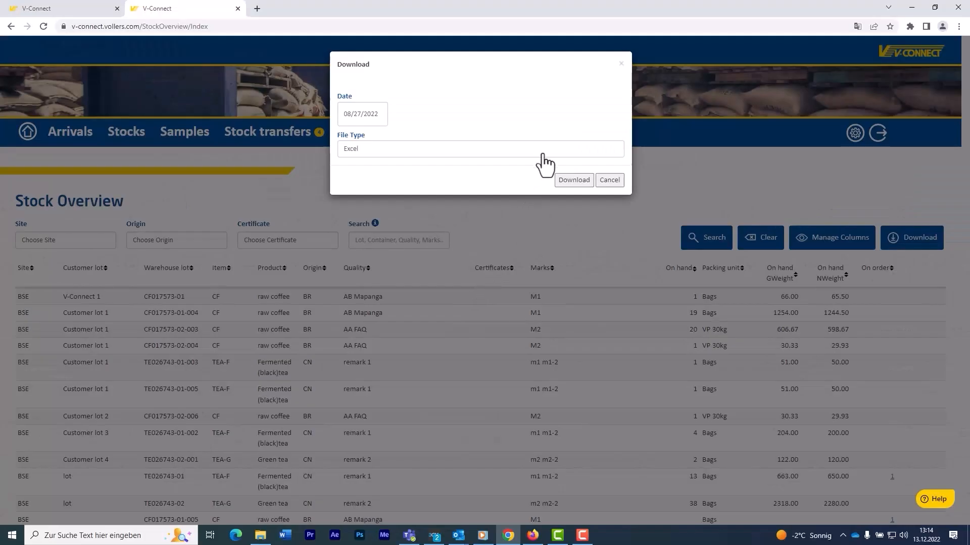
Back in V-Connect, download the 08/27/2022 stock list as Excel Print Version.
left_click(543, 153)
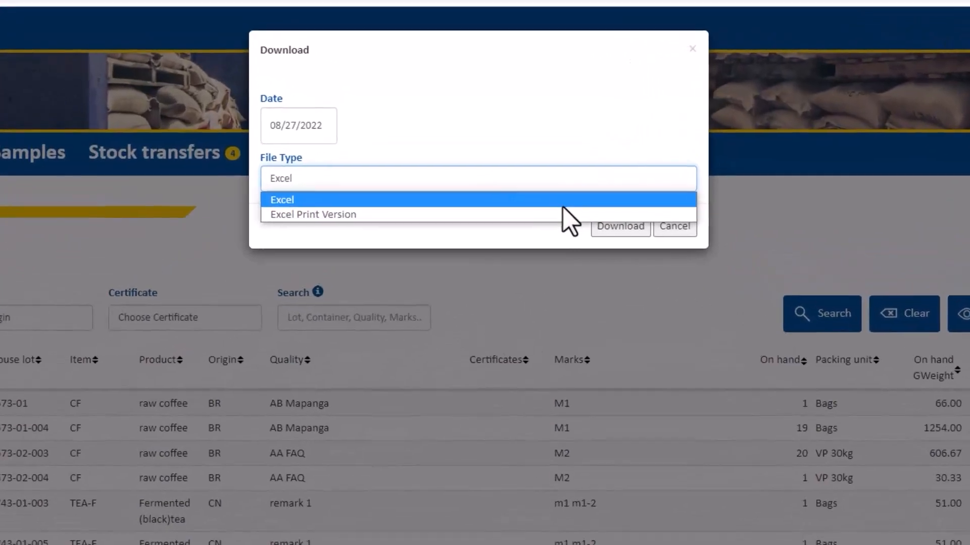
left_click(562, 214)
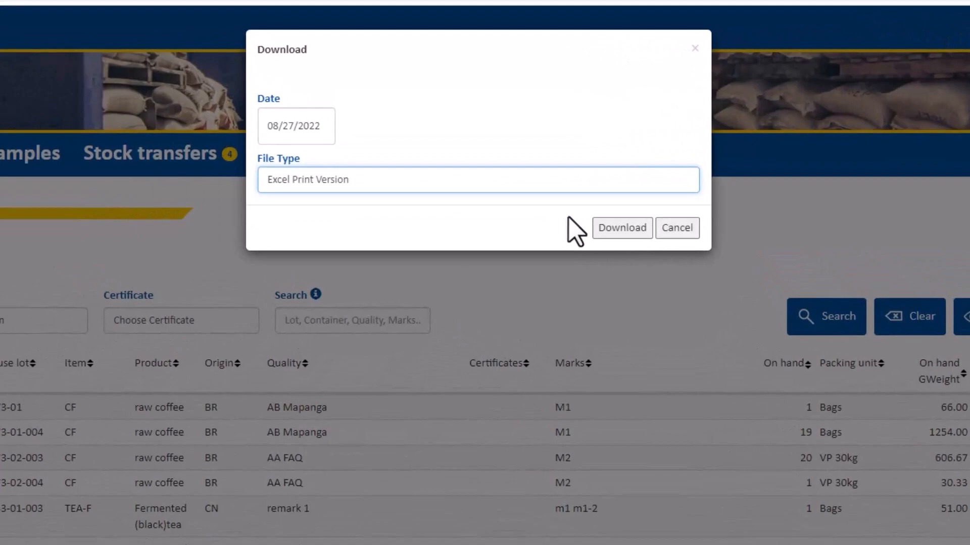
left_click(609, 228)
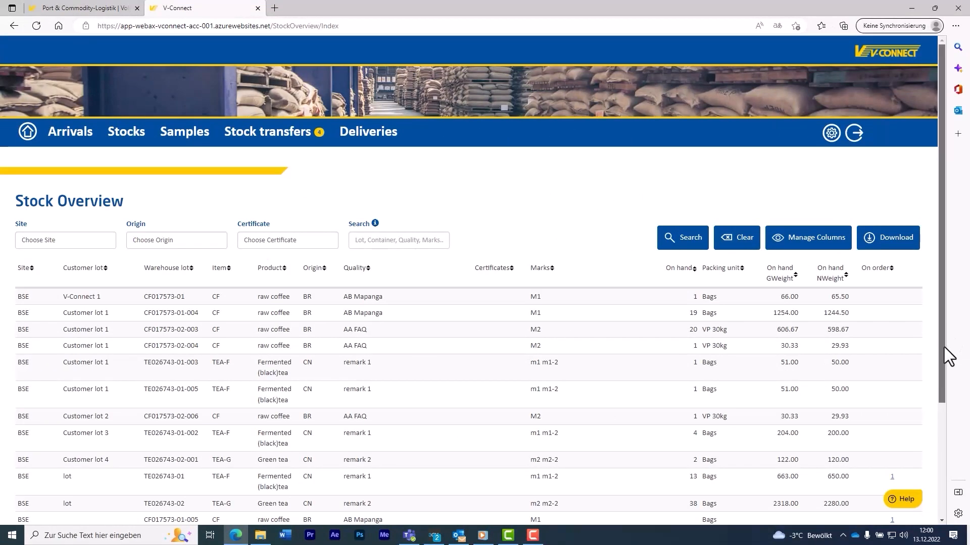
Open the Arrivals overview from the home page and expand the shipment with customer lot Reference 276.
left_click_drag(944, 347, 940, 494)
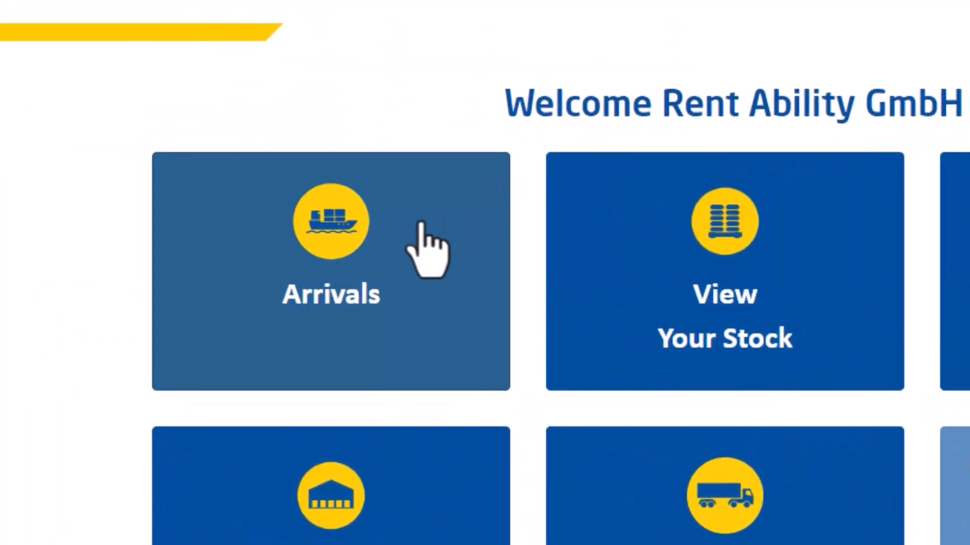
left_click(420, 223)
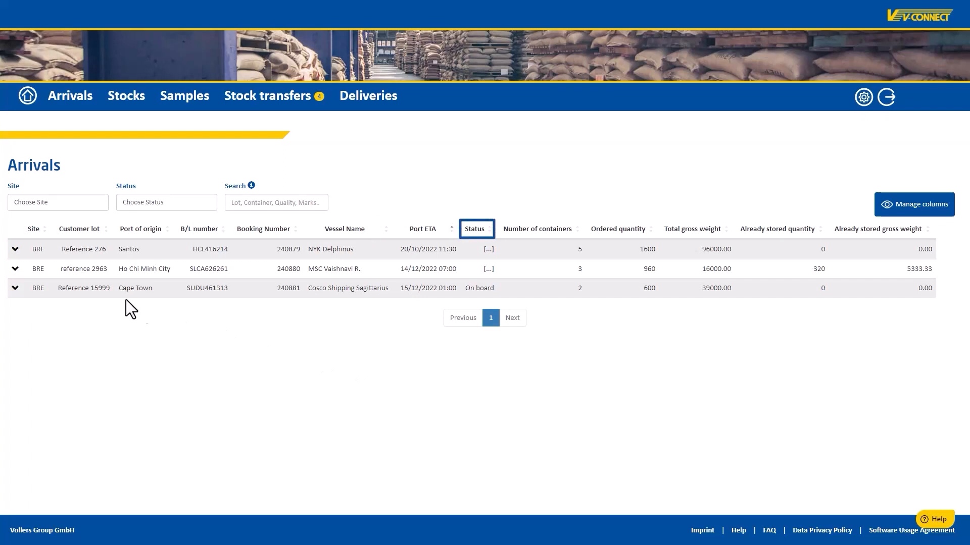
left_click(16, 250)
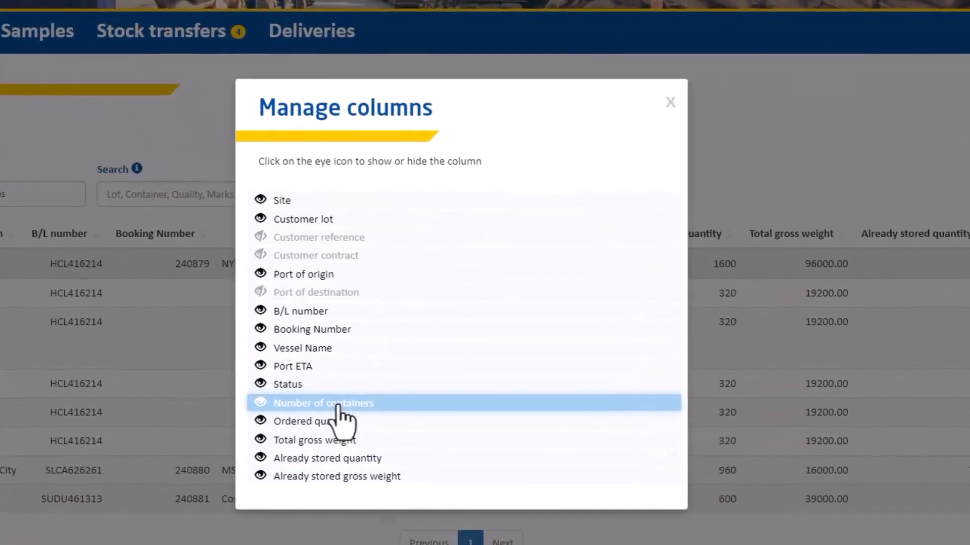
Review the column visibility options for the arrivals list and close them.
left_click(362, 423)
left_click(337, 406)
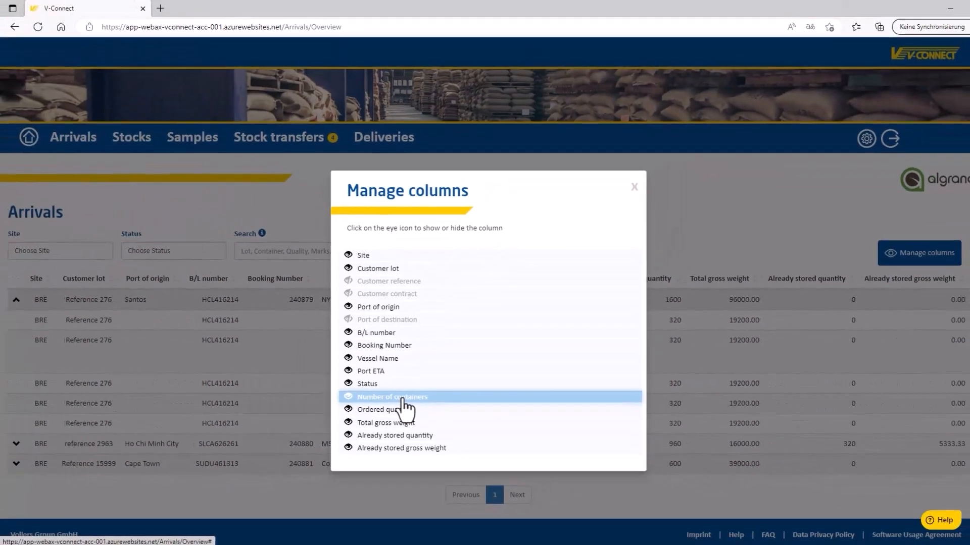
left_click(635, 188)
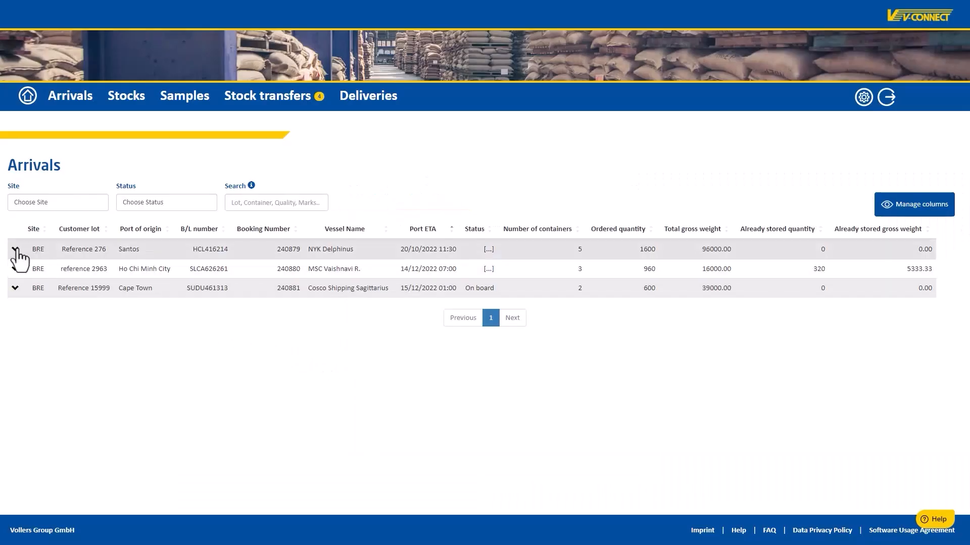
left_click(17, 299)
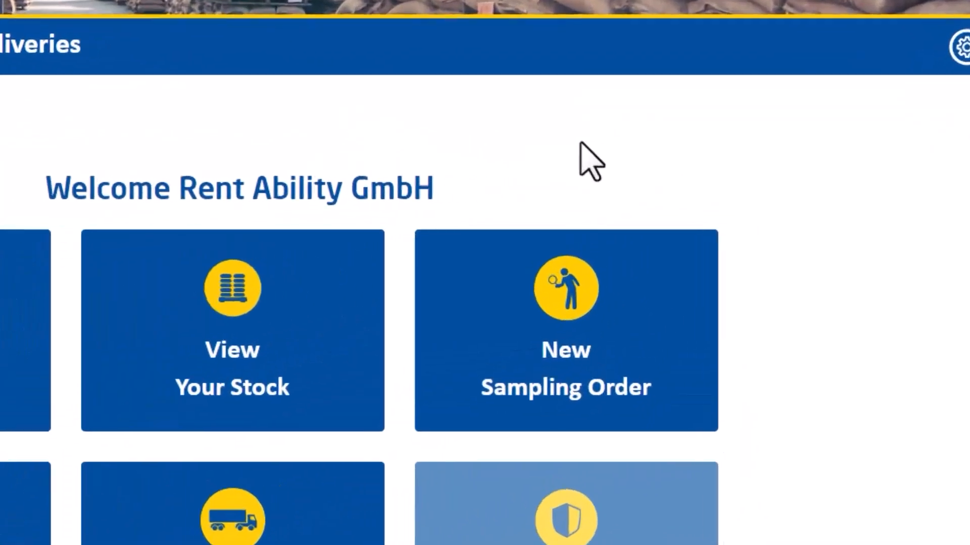
Start a new sampling order and choose Rent Ability GmbH as the recipient.
left_click(477, 346)
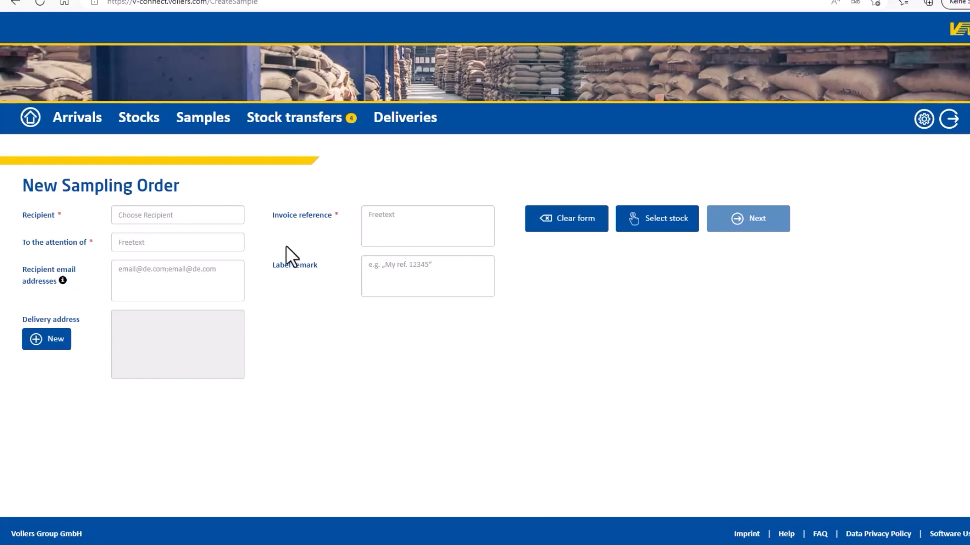
left_click(207, 217)
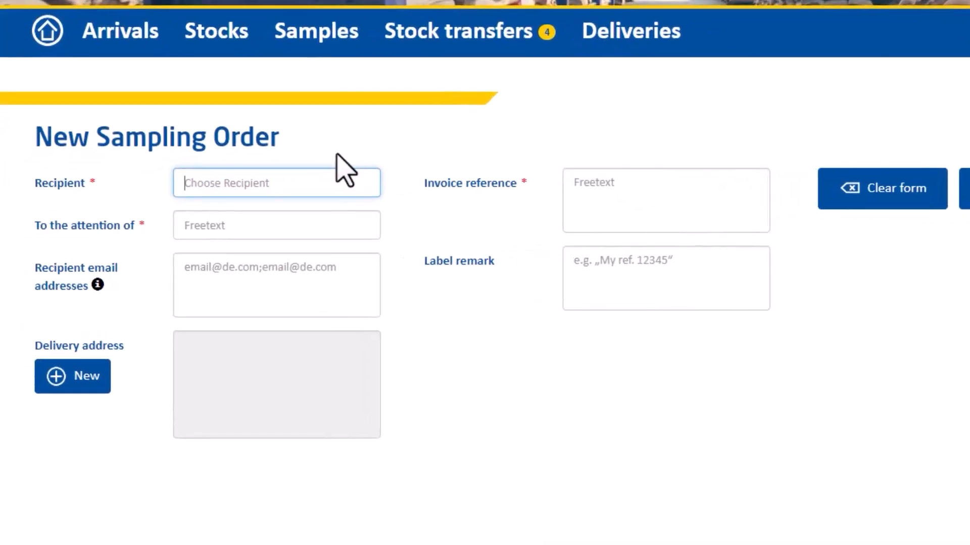
type("R")
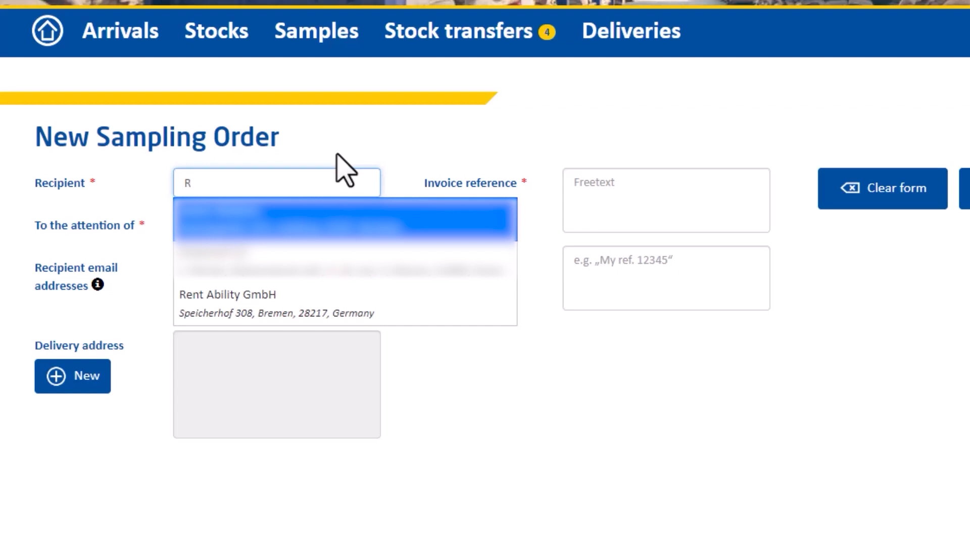
left_click(312, 305)
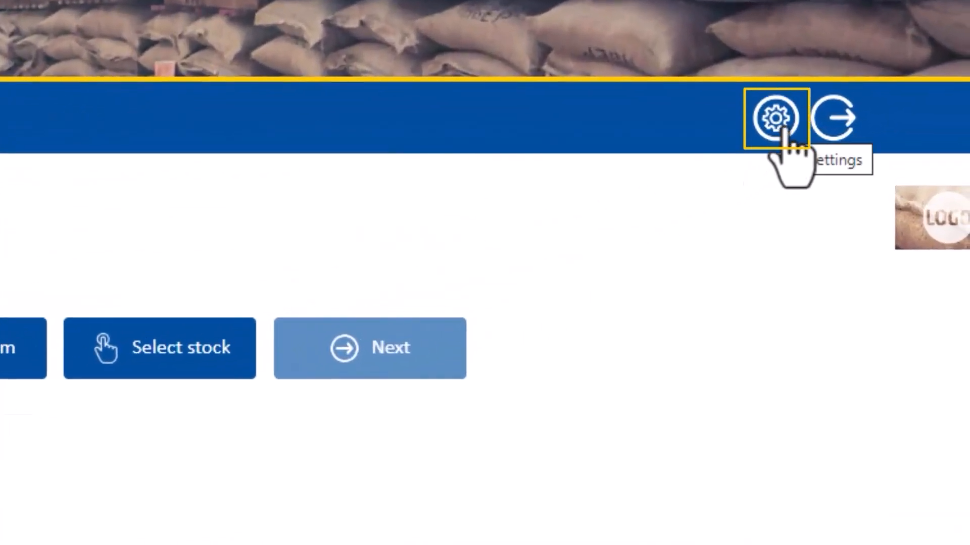
From the delivery address settings, complete the new delivery address request with country Test Country and submit it for approval.
left_click(783, 129)
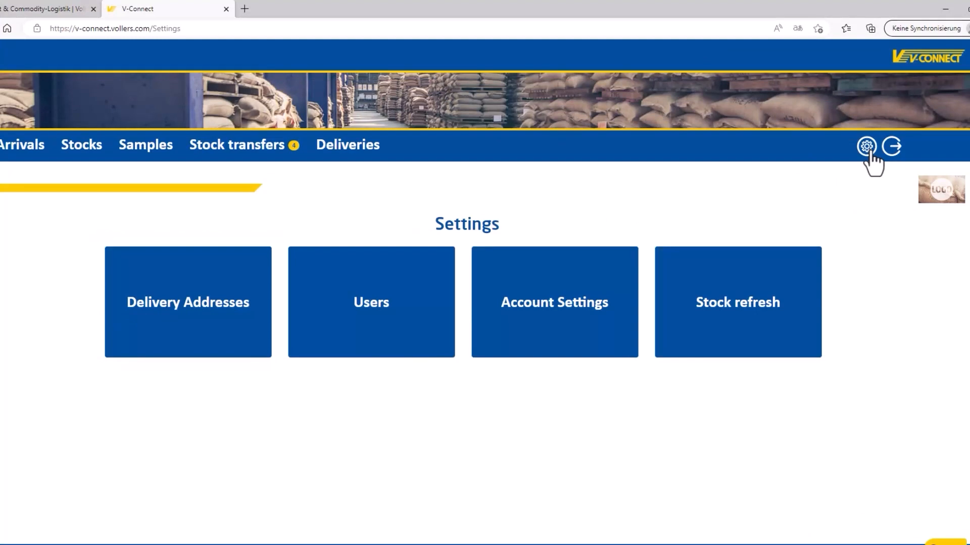
left_click(222, 326)
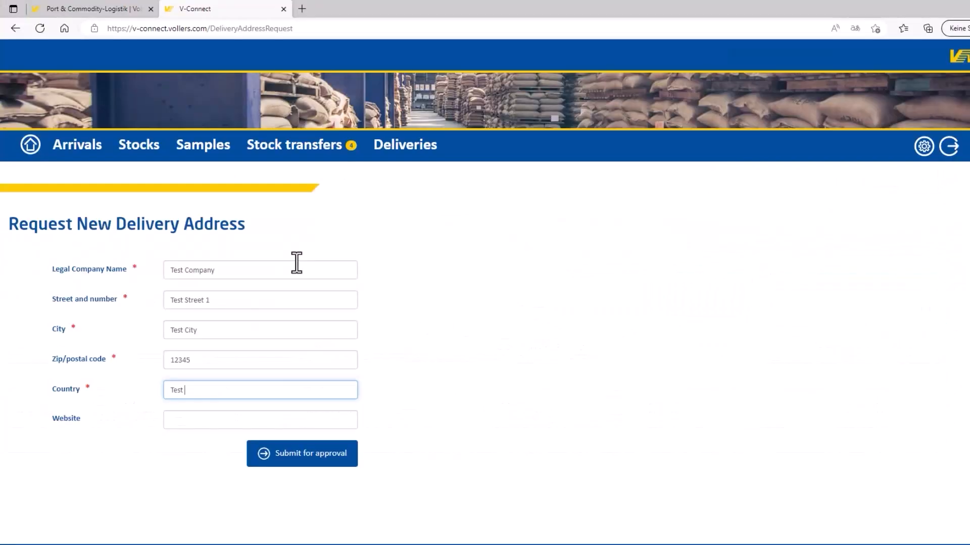
type("Country")
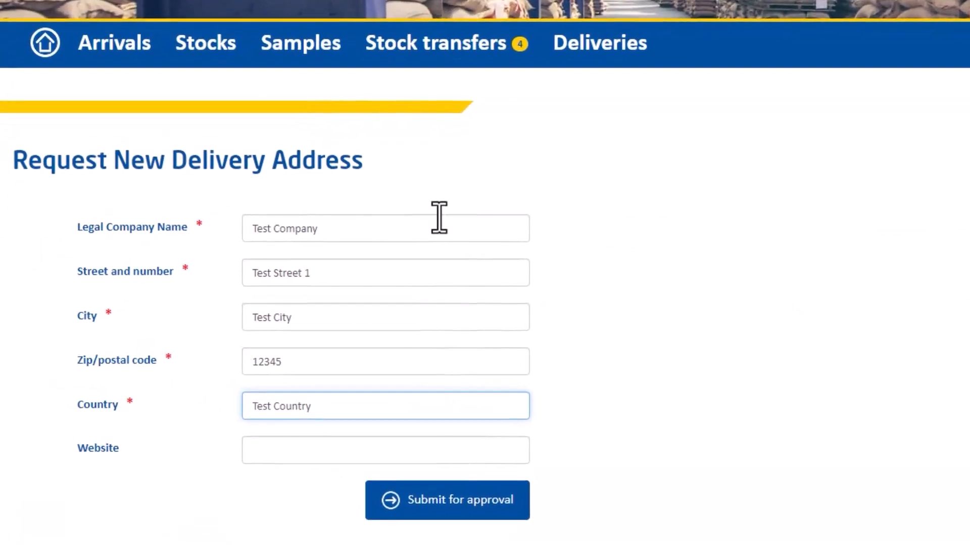
left_click(619, 349)
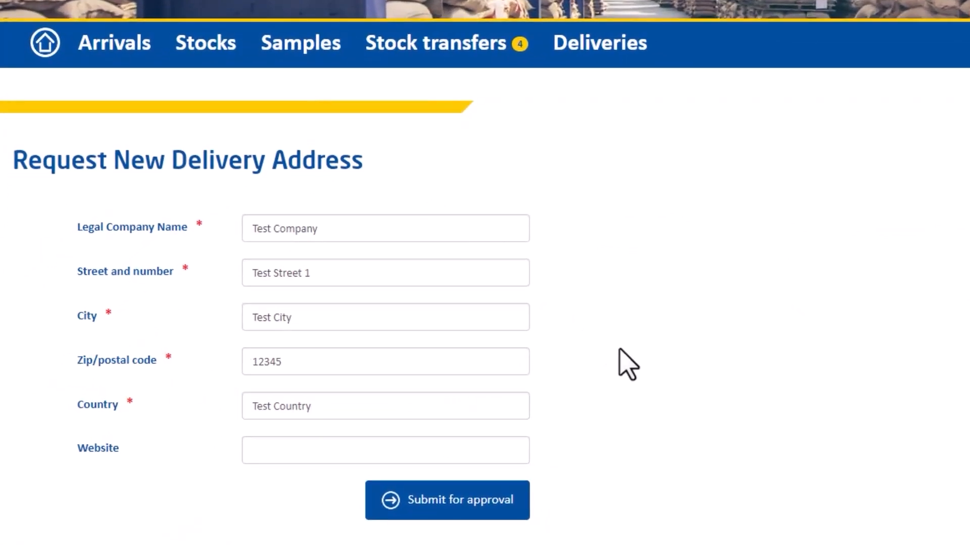
left_click(465, 510)
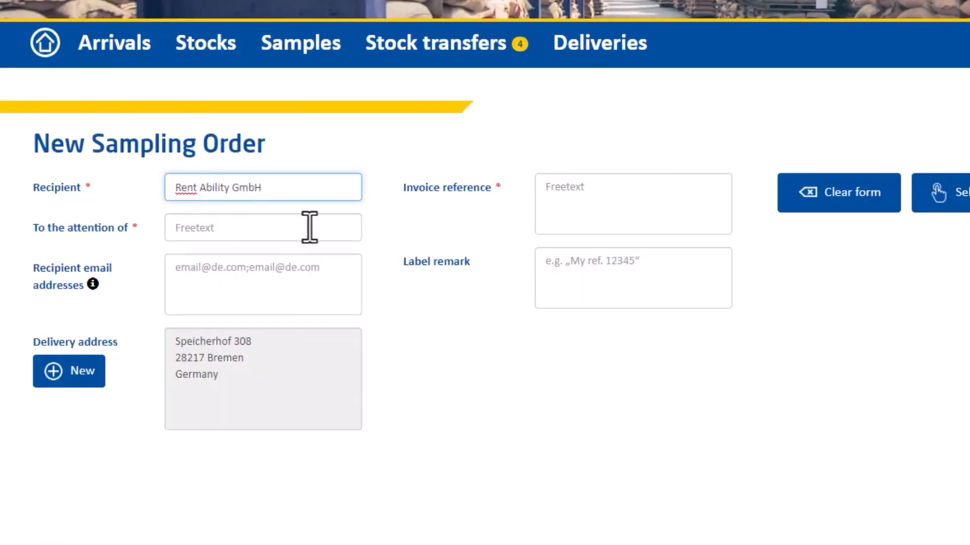
Enter the contact person's name and the recipient's email address in the sampling order.
left_click(336, 226)
type("Mr Test")
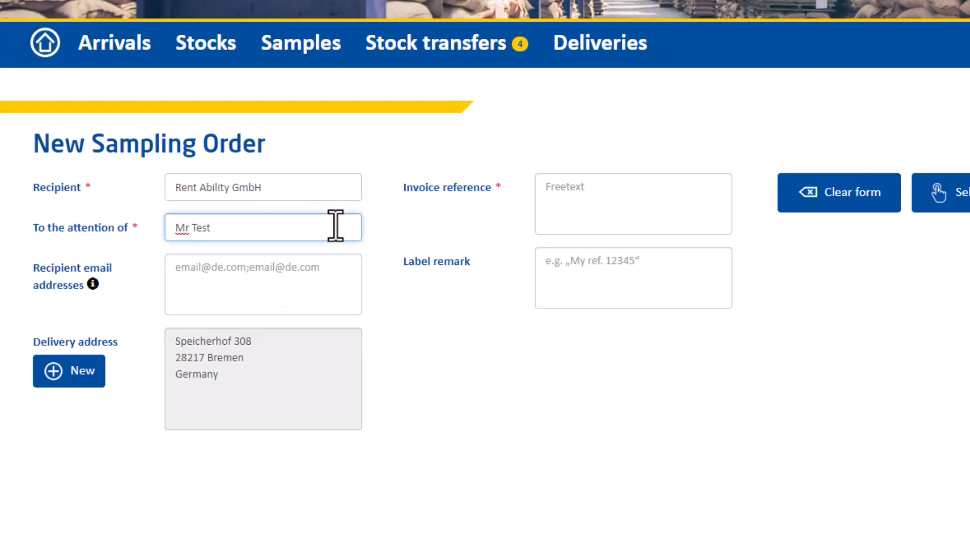
left_click(337, 272)
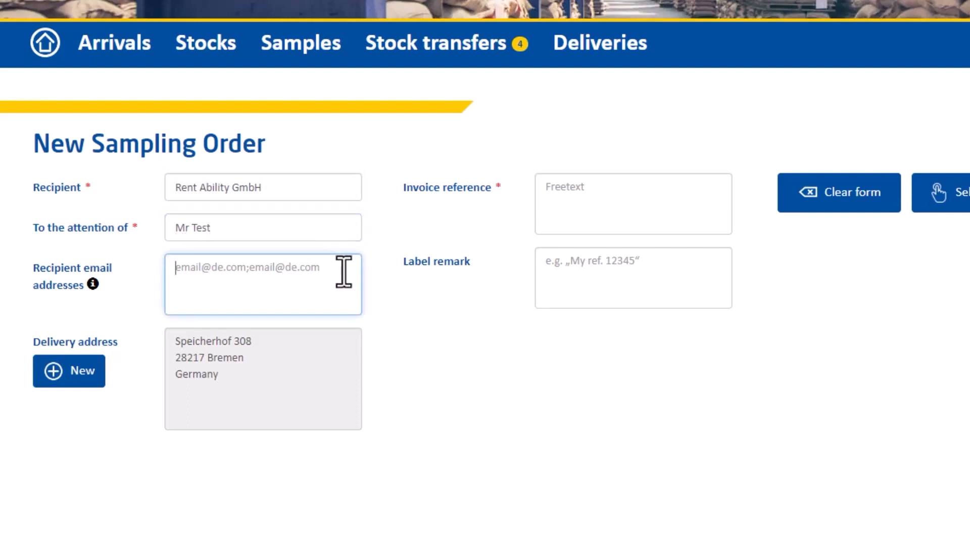
type("test")
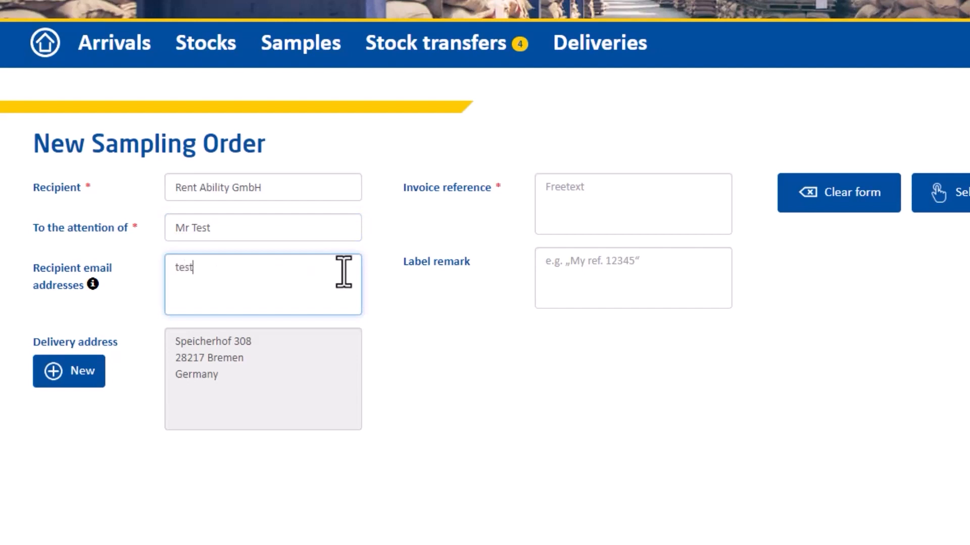
type("@test.com")
key("Tab")
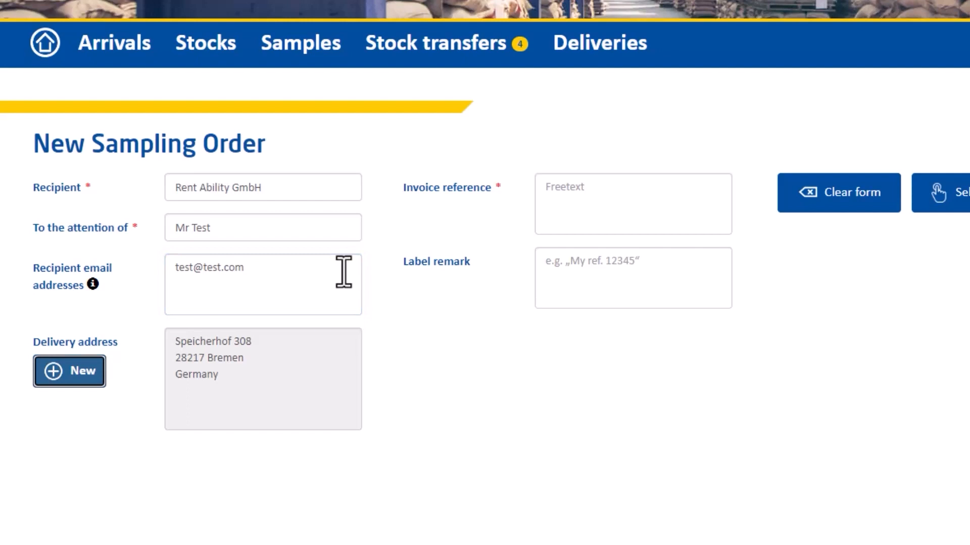
key("Tab")
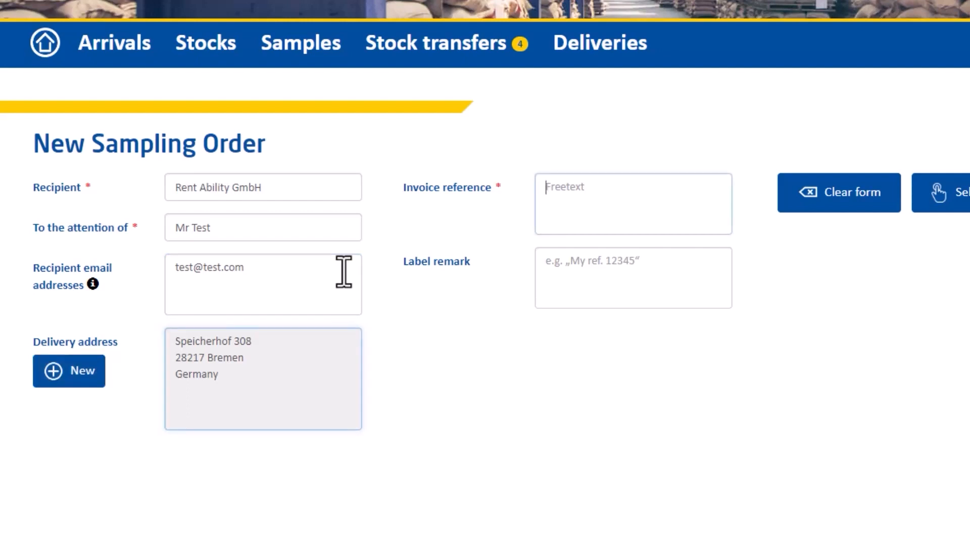
key("Tab")
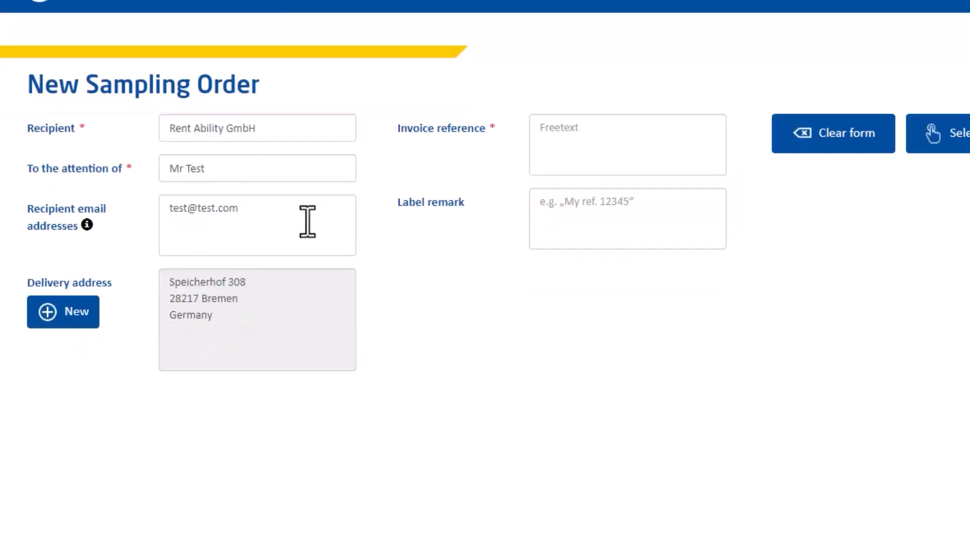
Add a second recipient email address to the sampling order, separated from the first by a semicolon.
left_click(313, 281)
type(";")
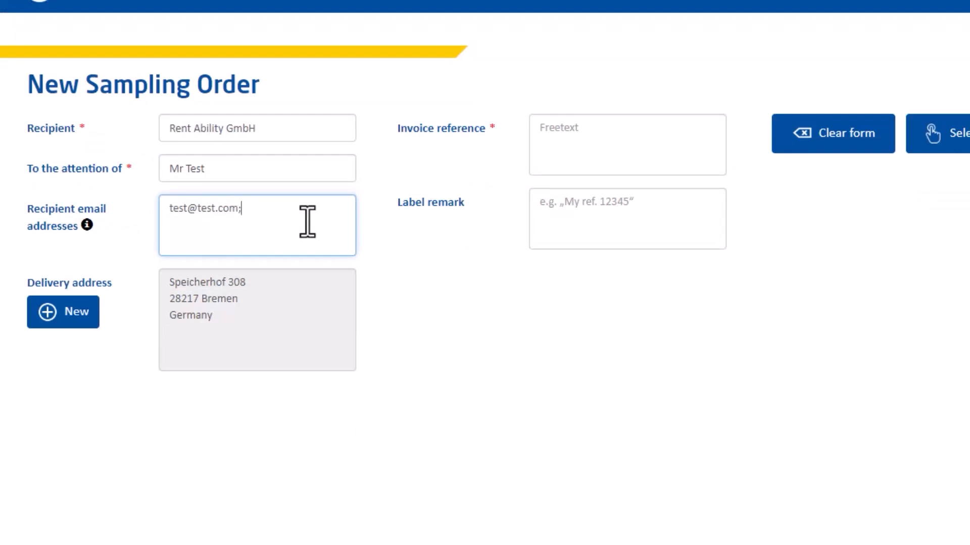
type(" test")
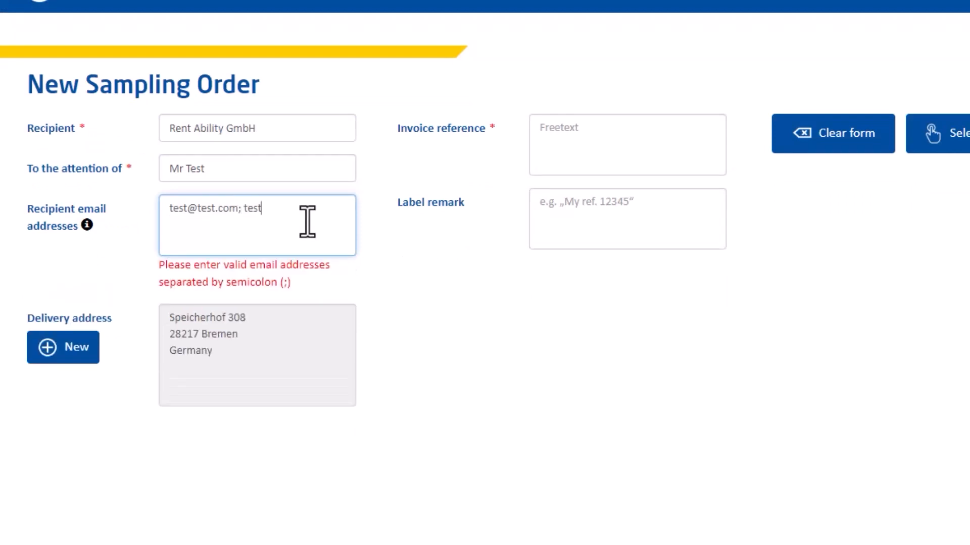
type("2@test.com")
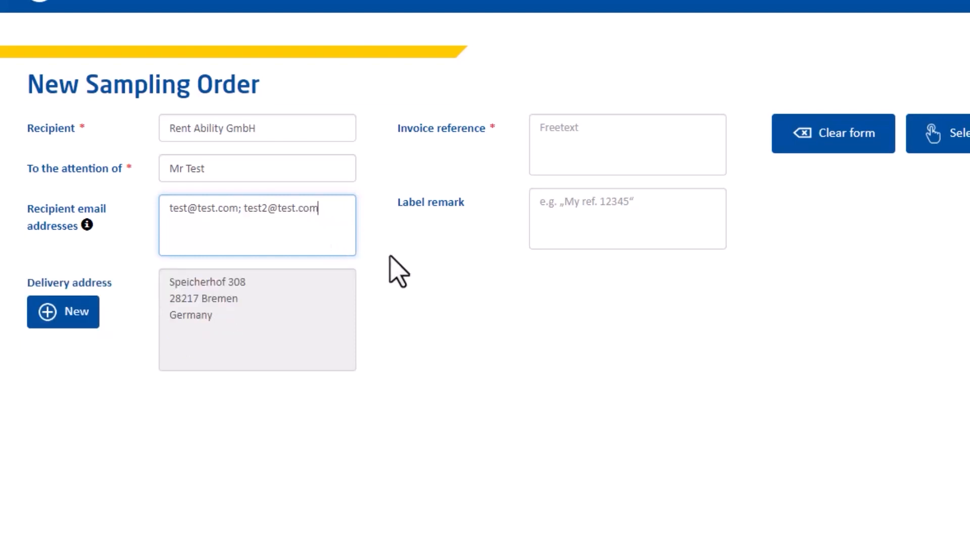
left_click(397, 270)
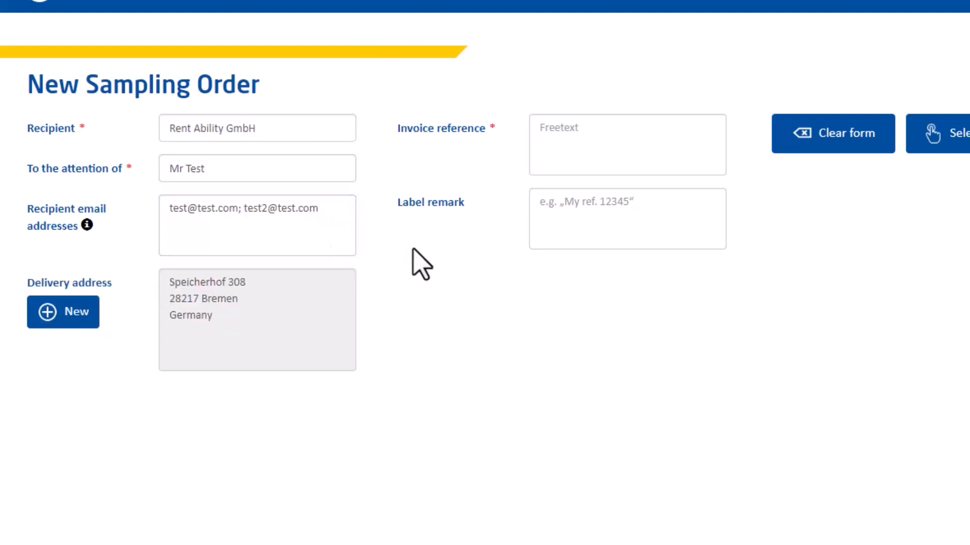
Set the sampling order's invoice reference to 12345 and its label remark to "My ref 12345".
left_click(595, 169)
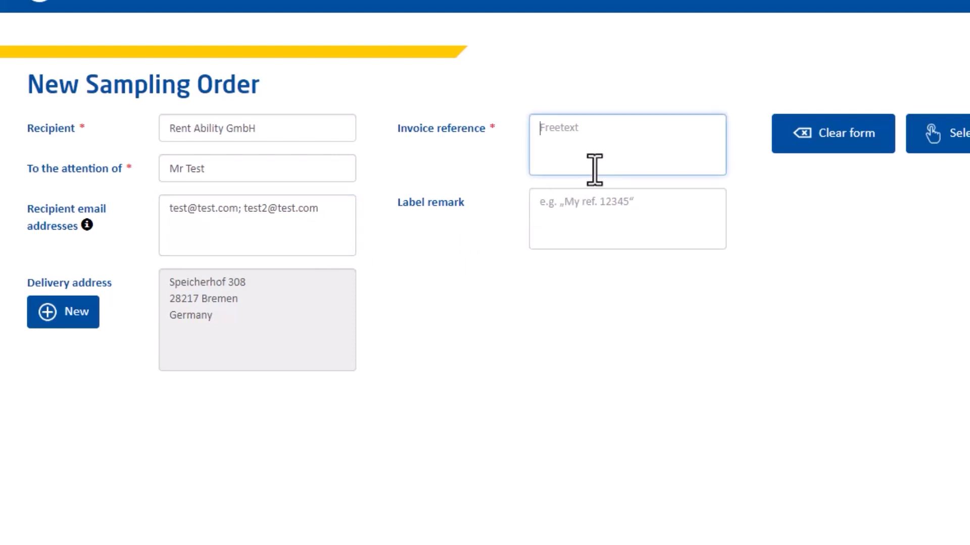
type("12345")
key("Tab")
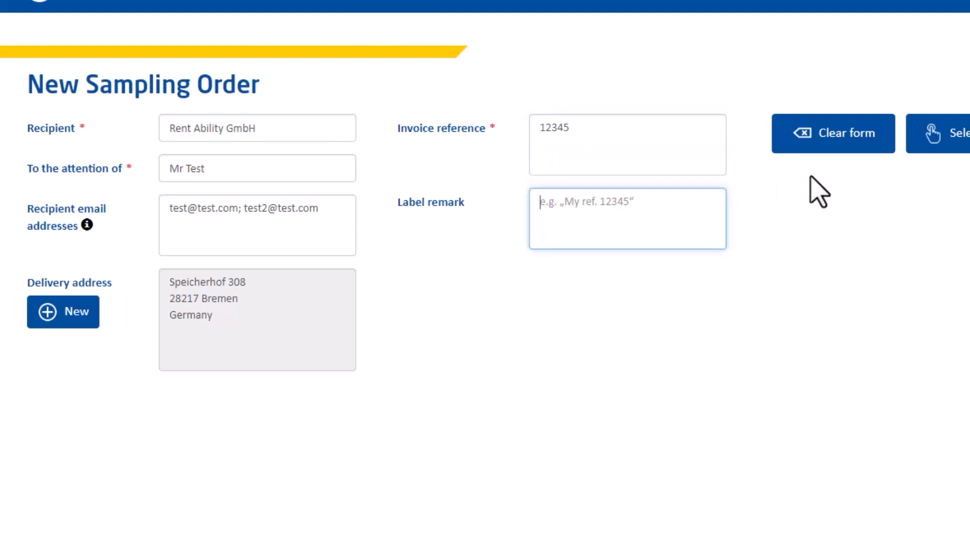
type("My ref")
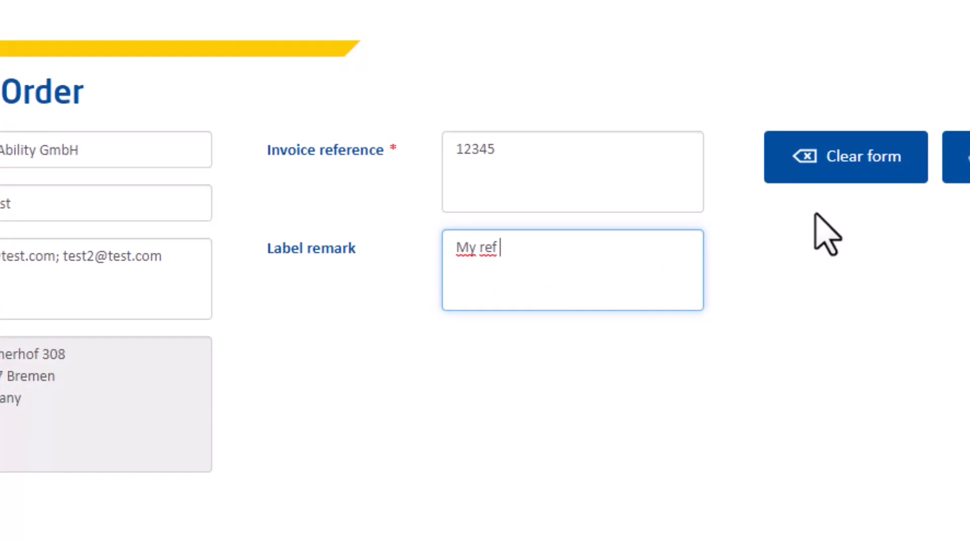
type(" 12345")
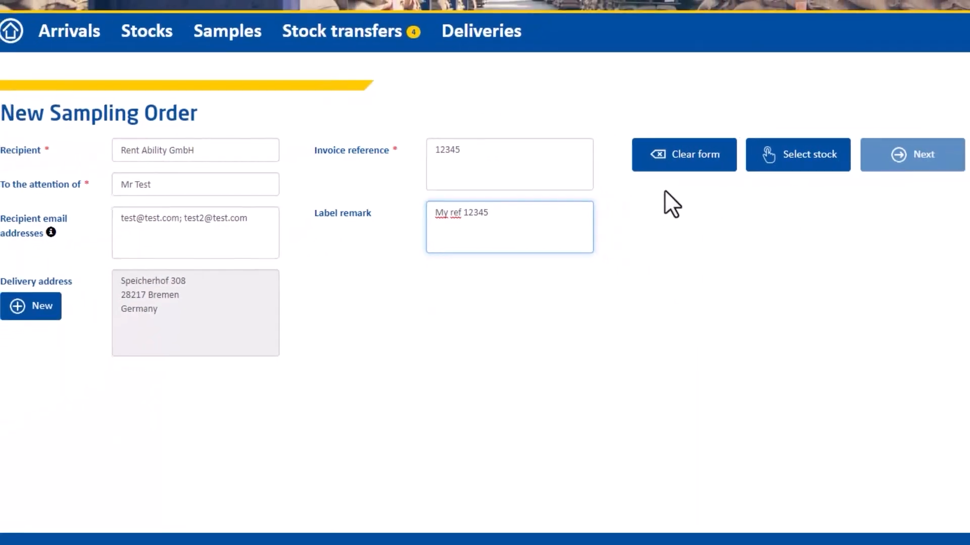
left_click(691, 210)
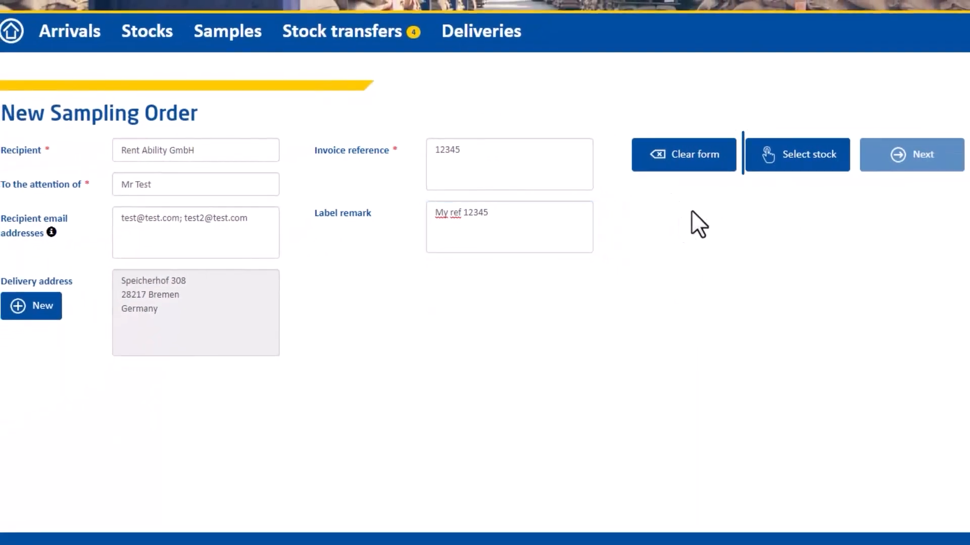
Open the stock selection for the sampling order and filter the list by origin Brazil.
left_click(806, 166)
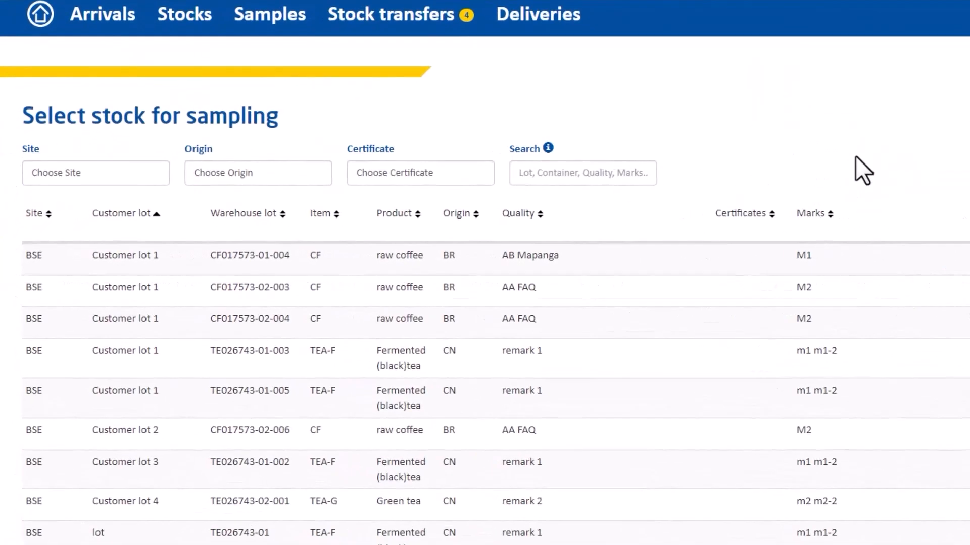
left_click(315, 179)
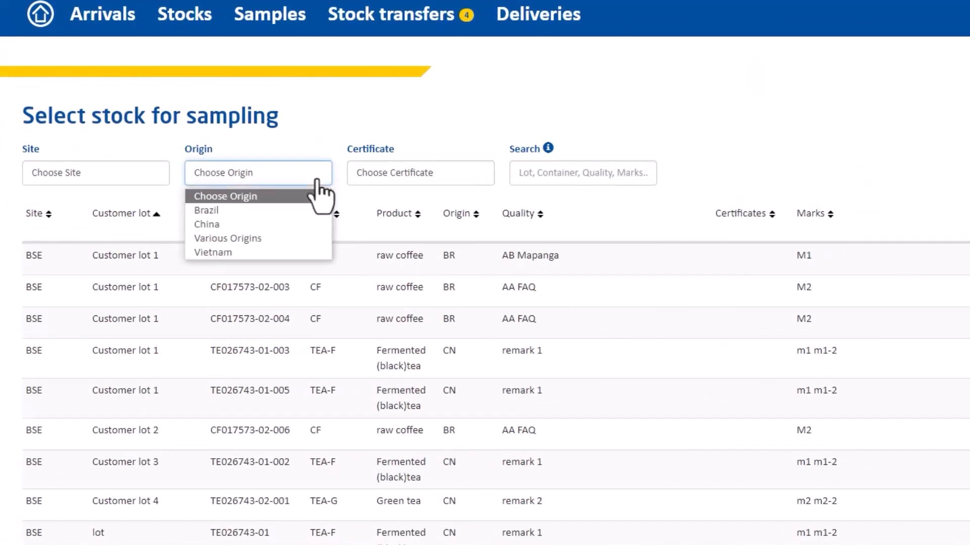
left_click(302, 209)
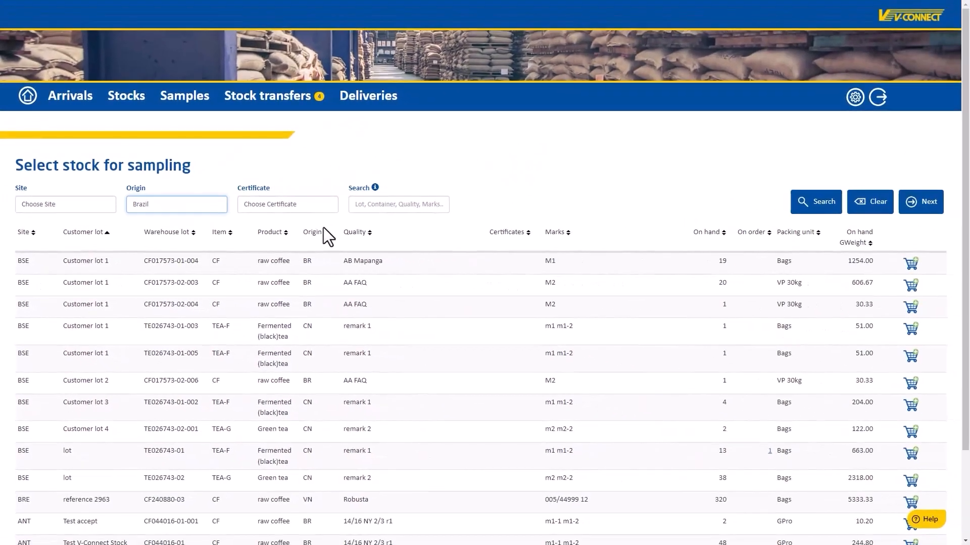
left_click(818, 208)
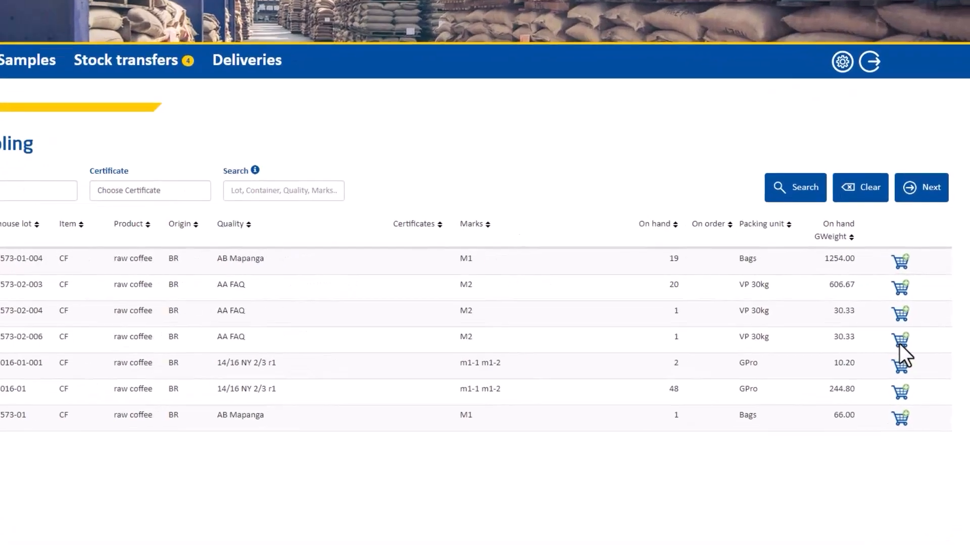
left_click(877, 364)
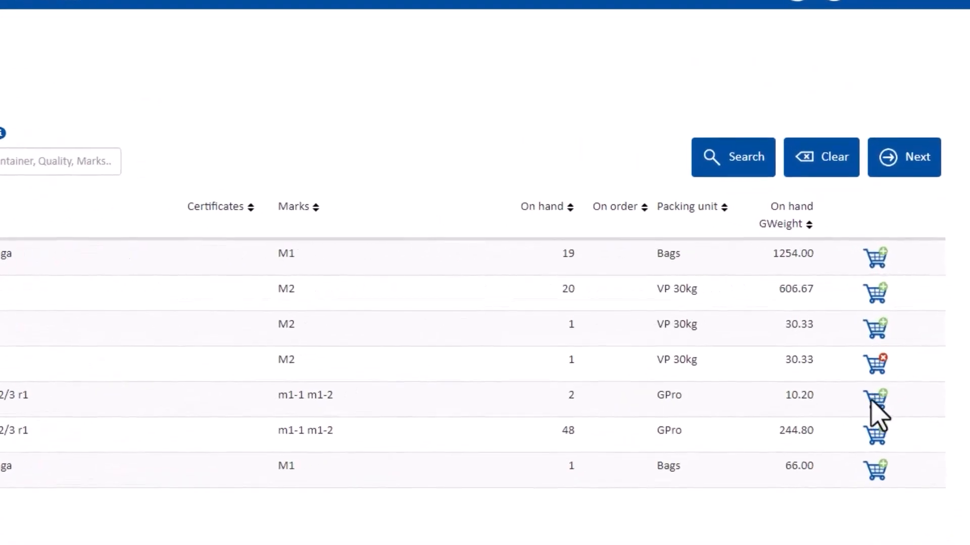
left_click(873, 399)
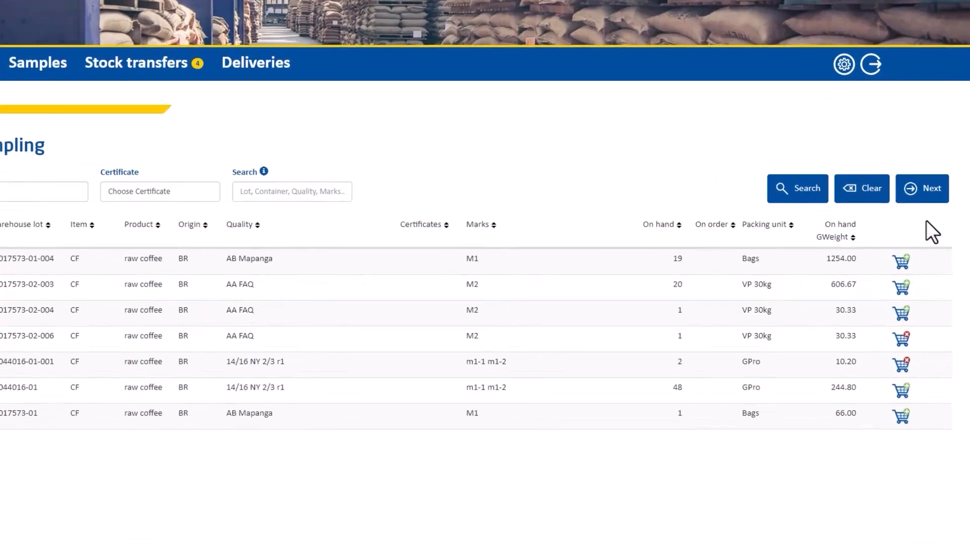
left_click(941, 205)
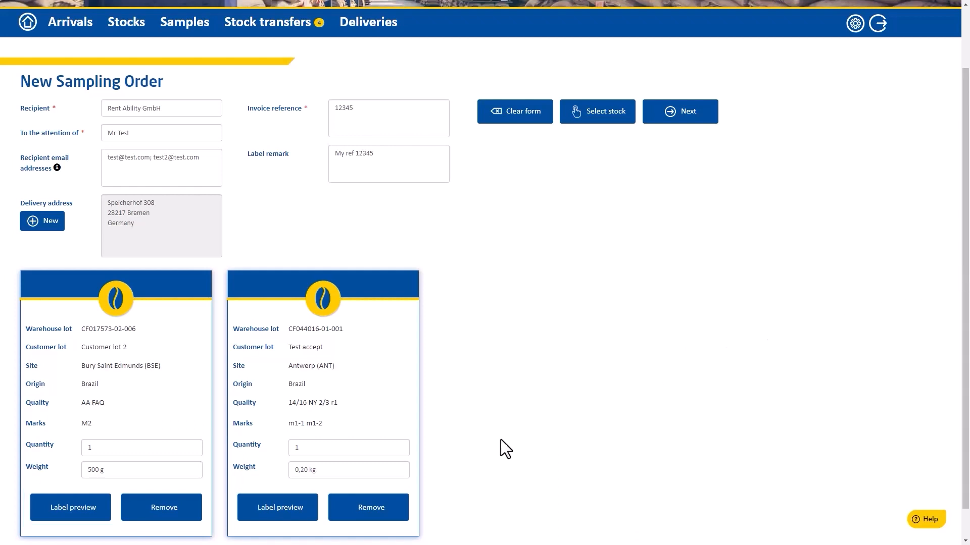
left_click(383, 515)
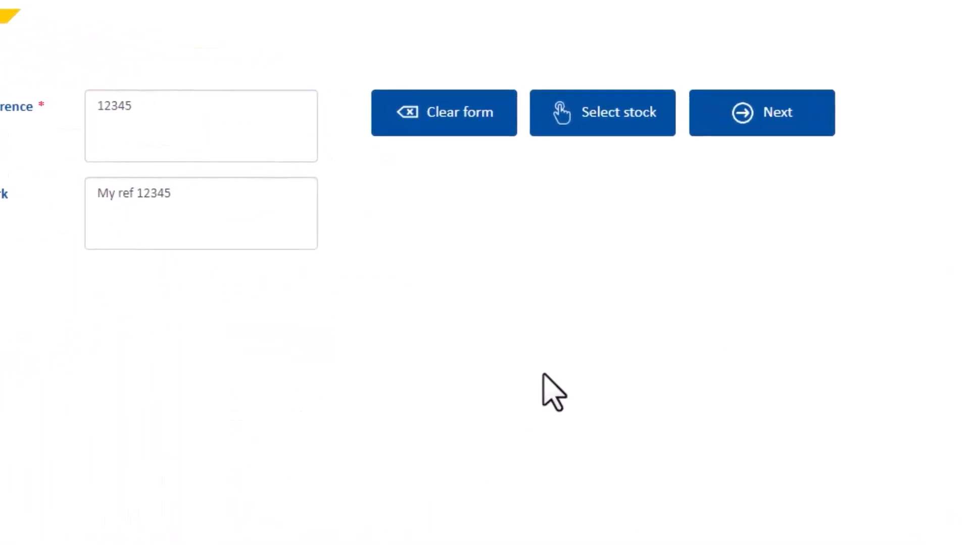
left_click(812, 129)
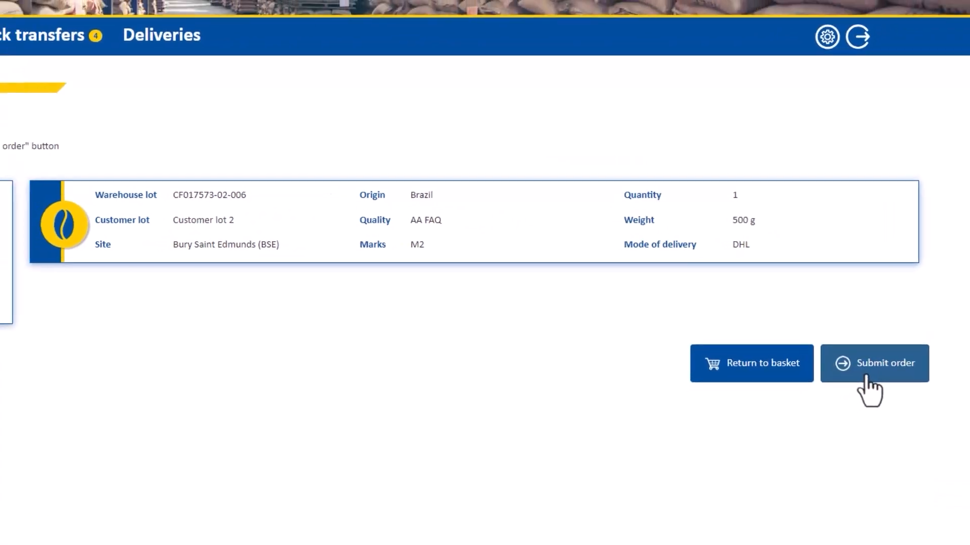
left_click(861, 382)
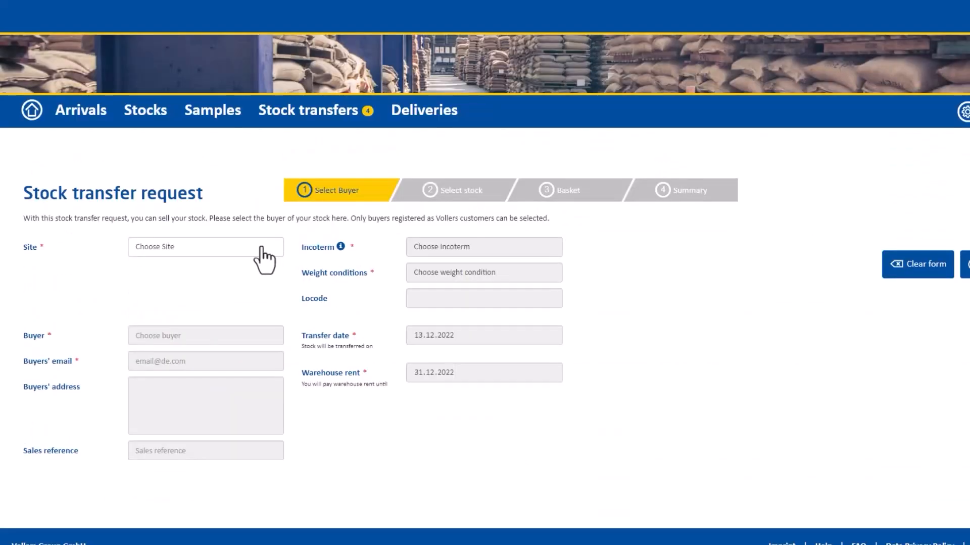
Set the stock transfer request's site to Bremen (BRE) and its buyer to Rent Ability GmbH.
left_click(265, 251)
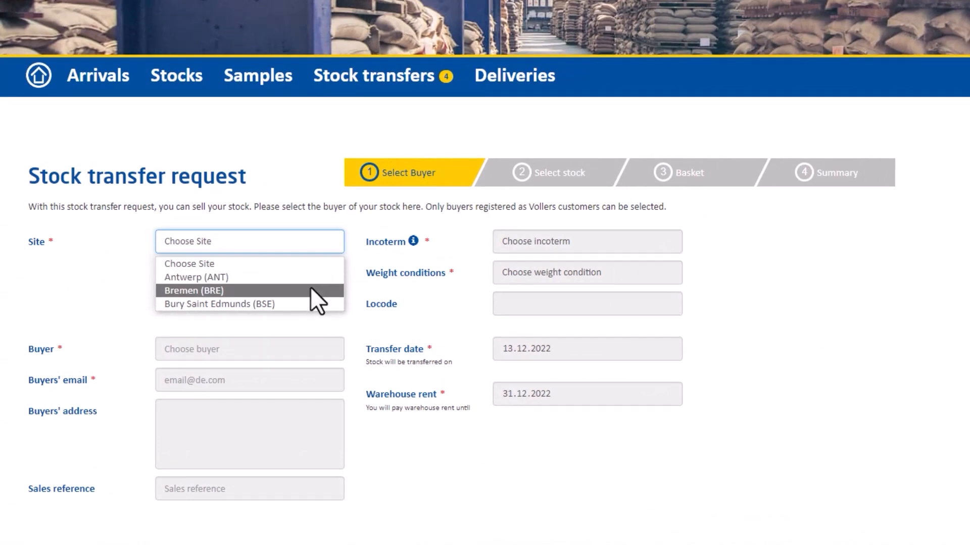
left_click(310, 287)
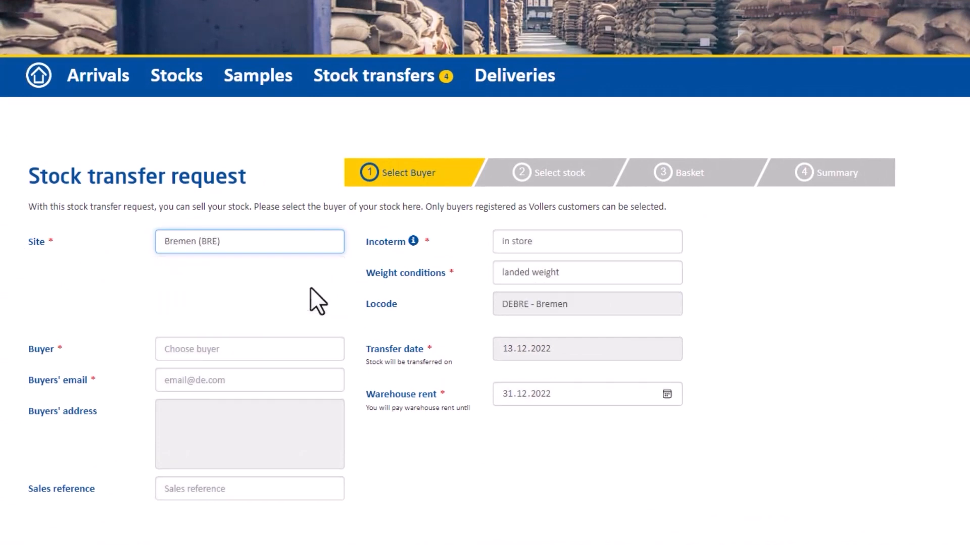
left_click(313, 347)
type("A")
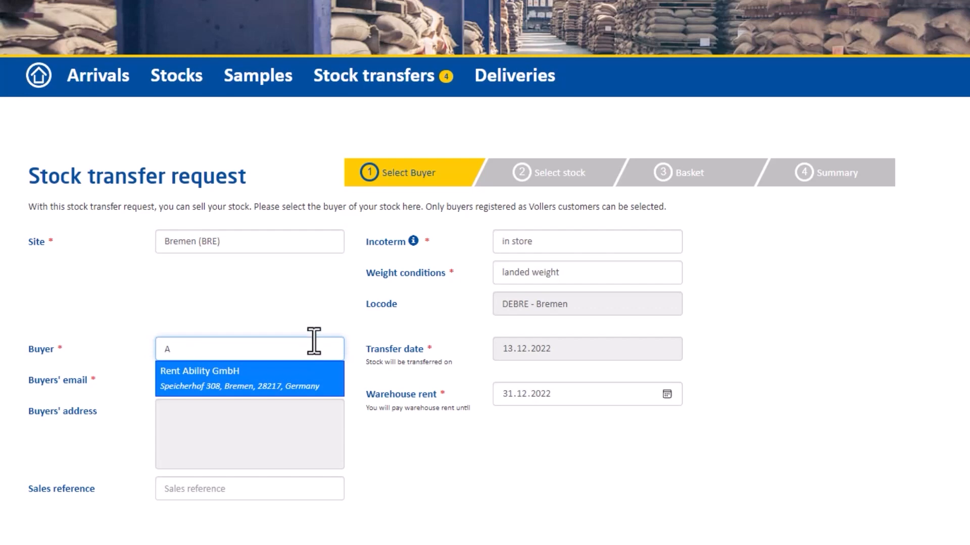
left_click(301, 387)
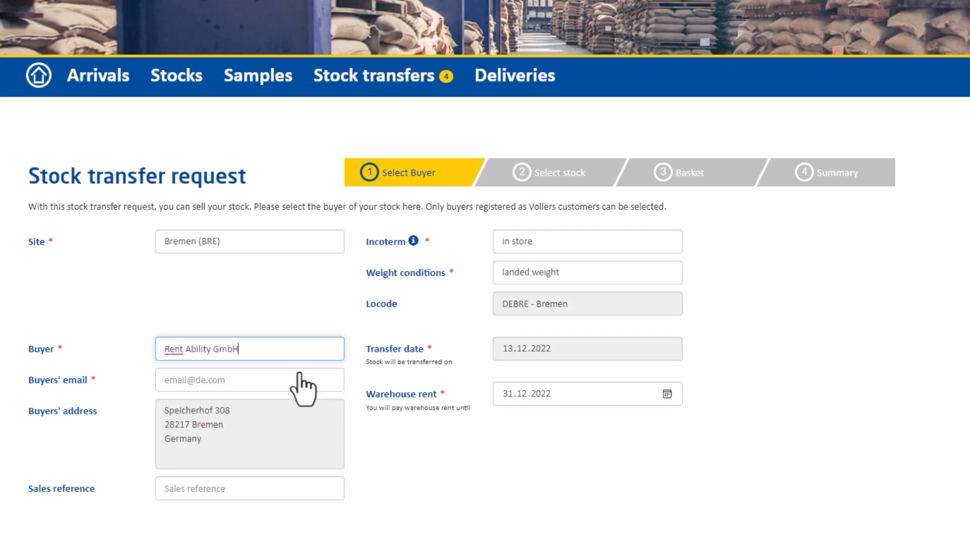
Fill in the buyer's e-mail and set the sales reference to "Test sell".
left_click(302, 376)
type("te")
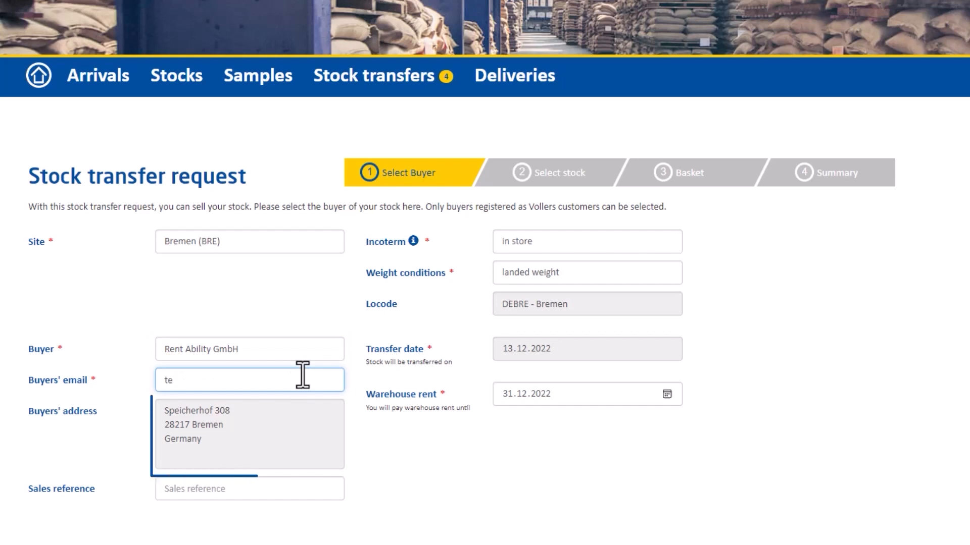
type("st@")
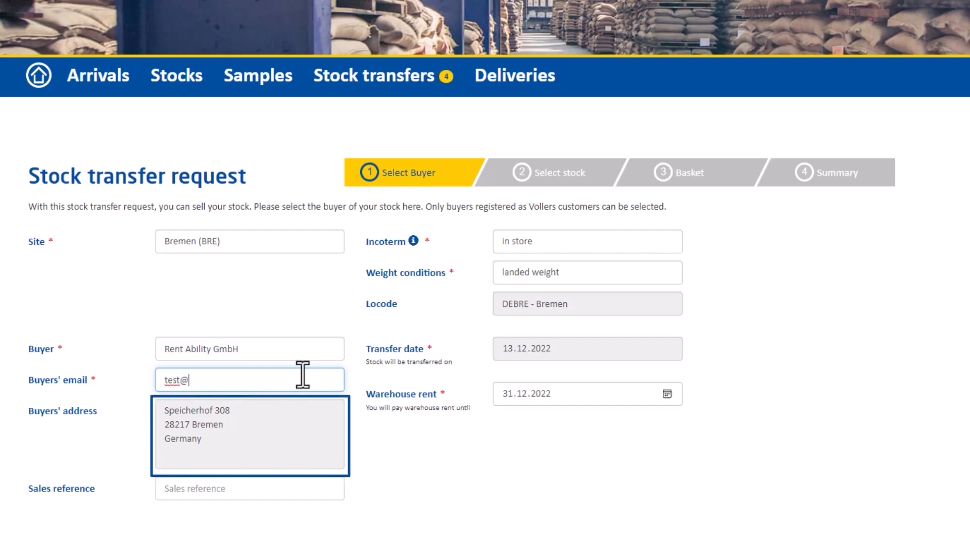
type("test")
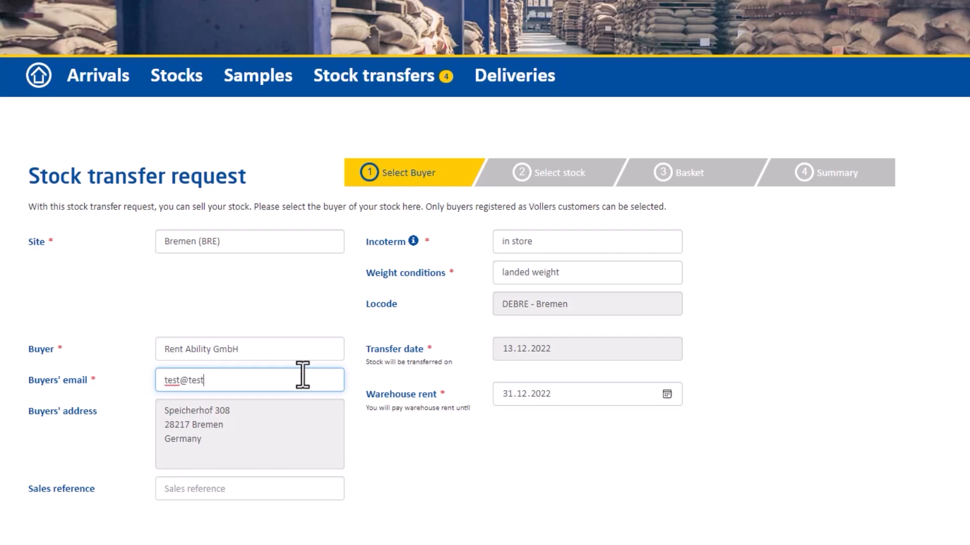
type(".com")
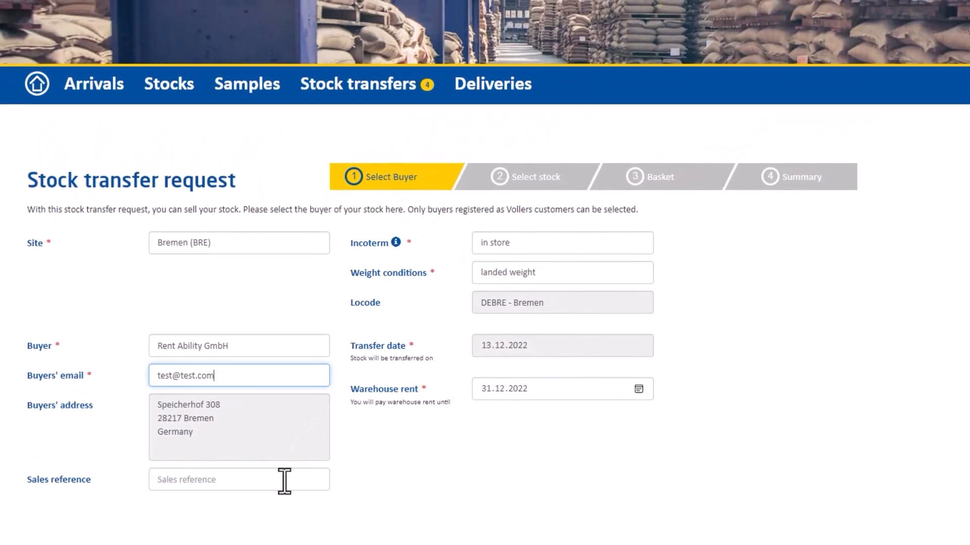
left_click(284, 480)
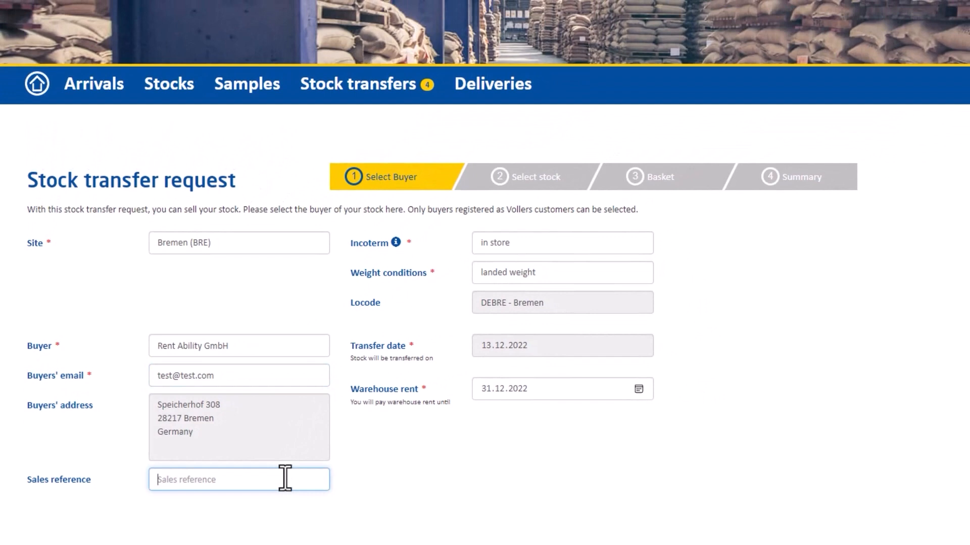
type("Test sell")
Keep the incoterm at in store, set the warehouse rent date to 13.12.2022 and continue to the stock selection.
left_click(551, 250)
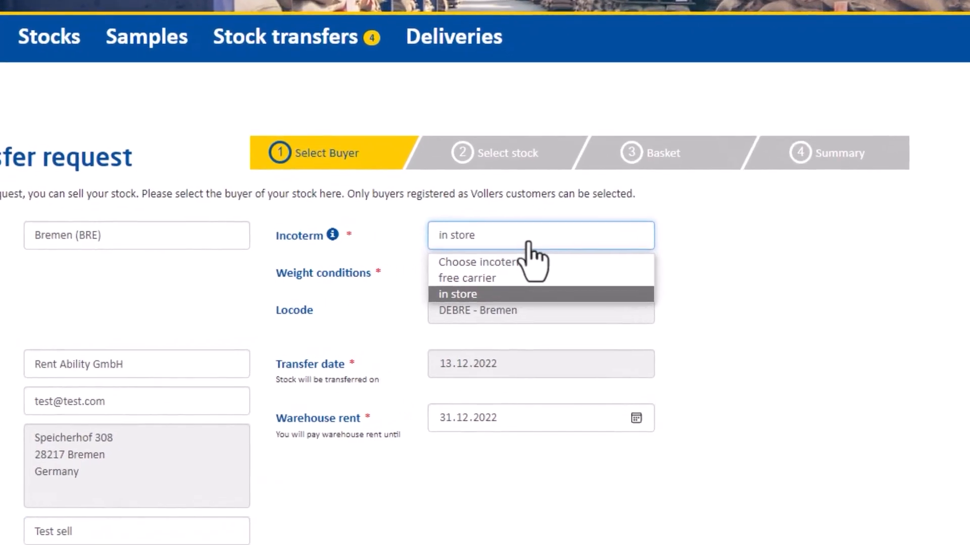
left_click(524, 298)
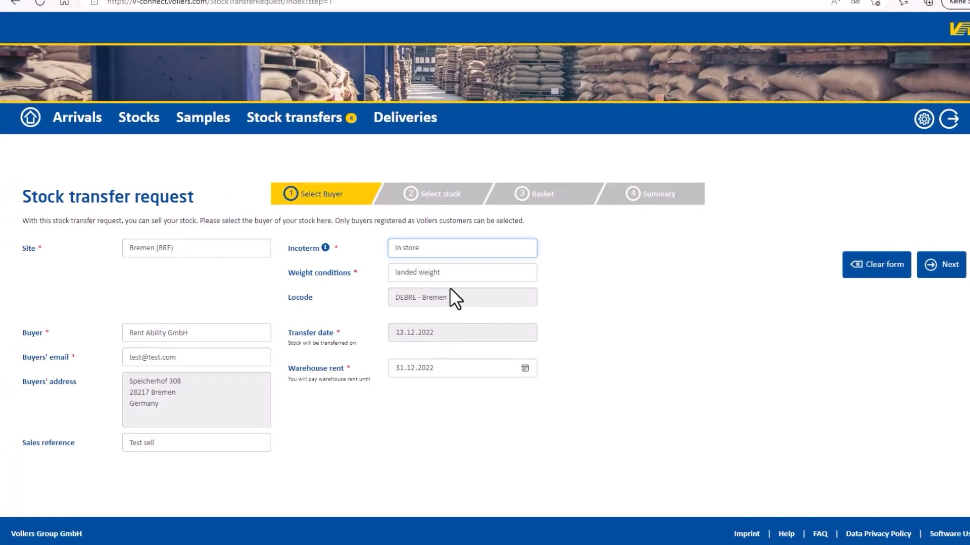
left_click(524, 368)
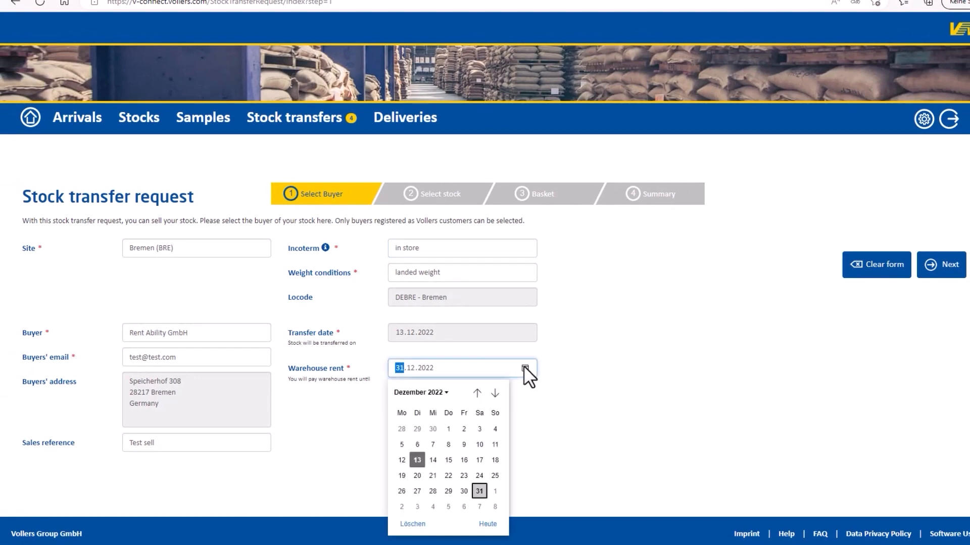
left_click(419, 458)
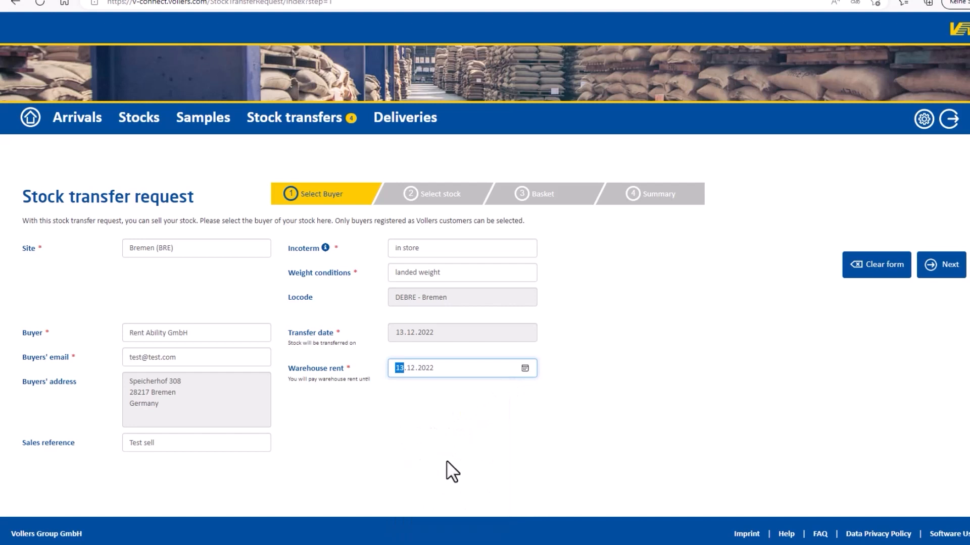
left_click(450, 459)
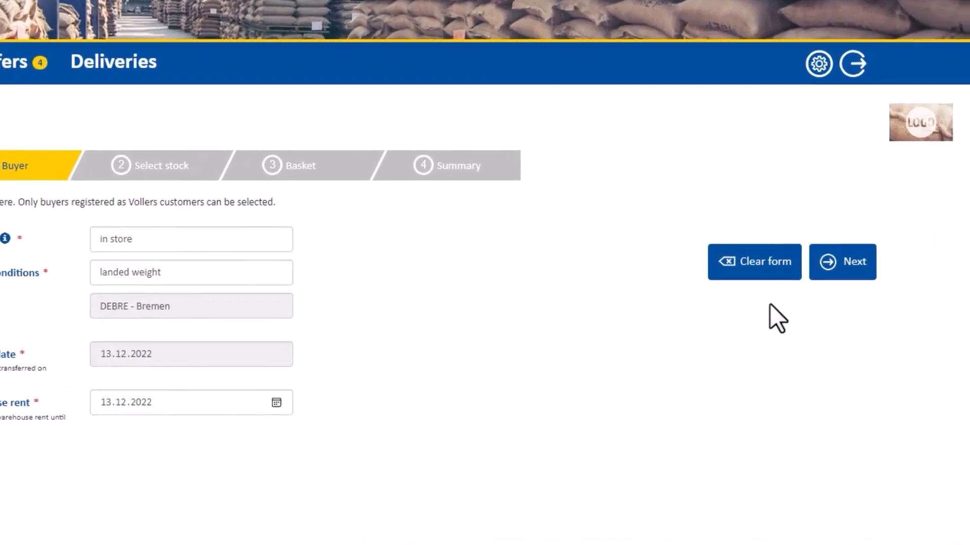
left_click(834, 279)
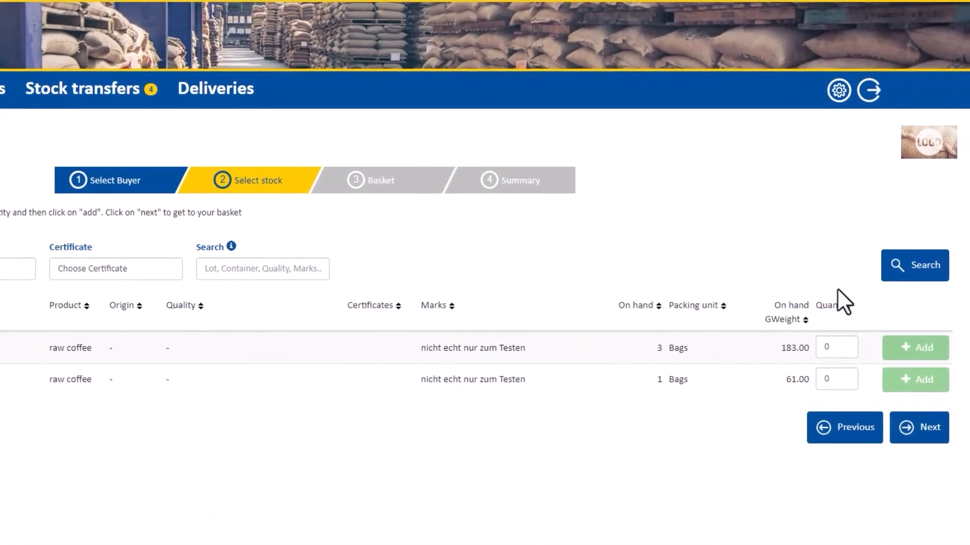
left_click(843, 378)
type("1")
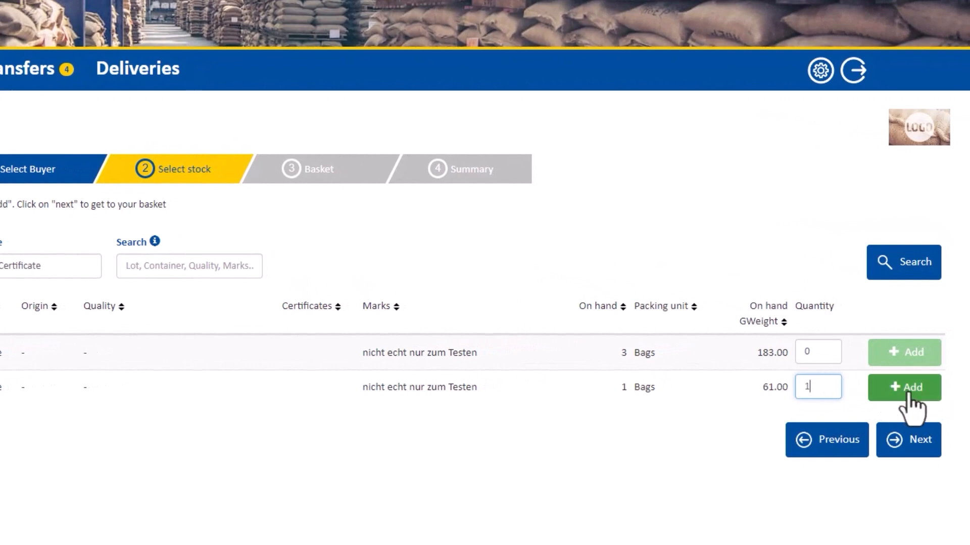
left_click(909, 395)
left_click(825, 350)
type("1")
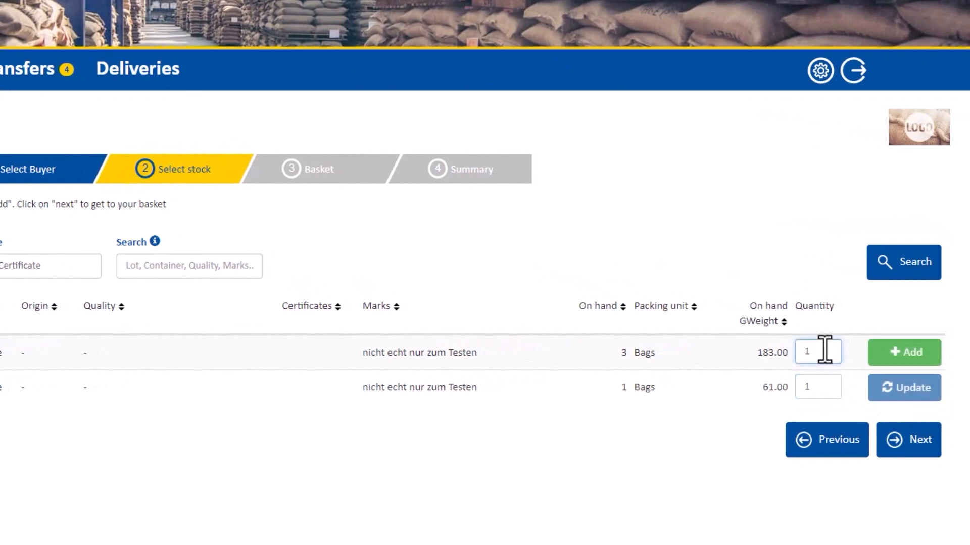
left_click(893, 353)
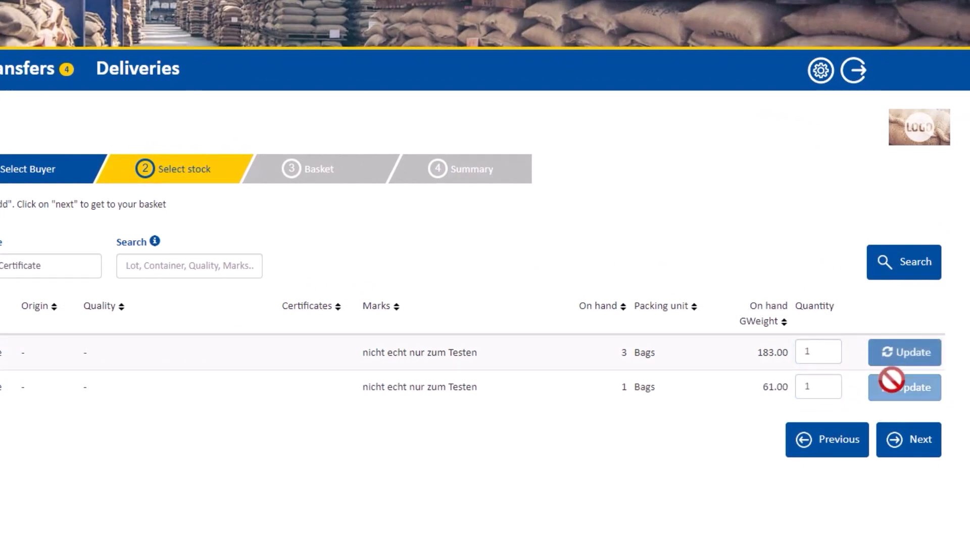
Remove warehouse lot CF213972-01 from the transfer basket and proceed to the summary.
left_click(929, 447)
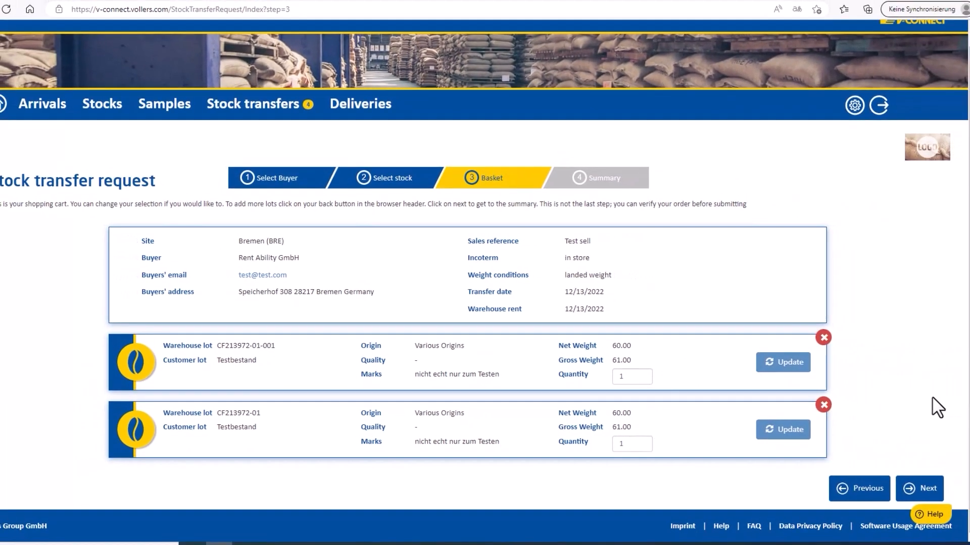
left_click(823, 405)
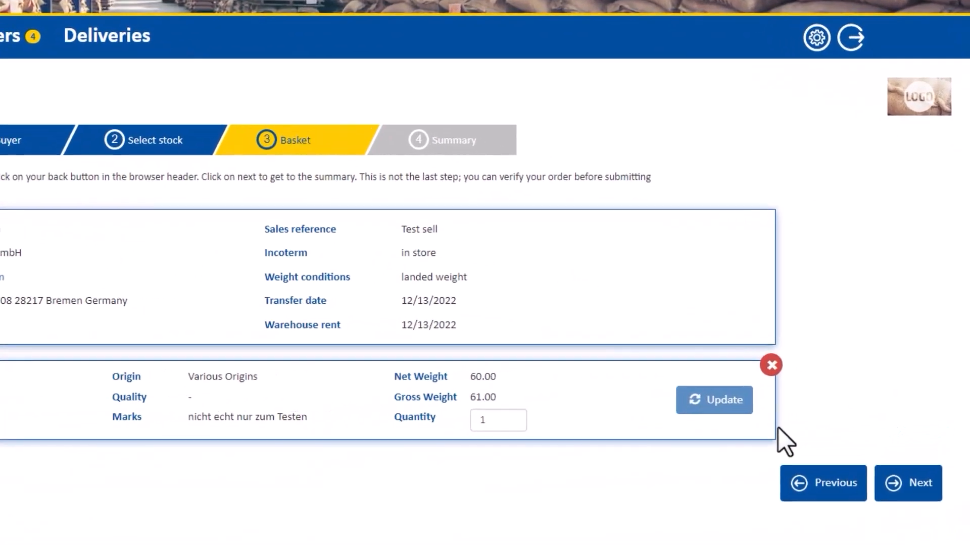
left_click(908, 493)
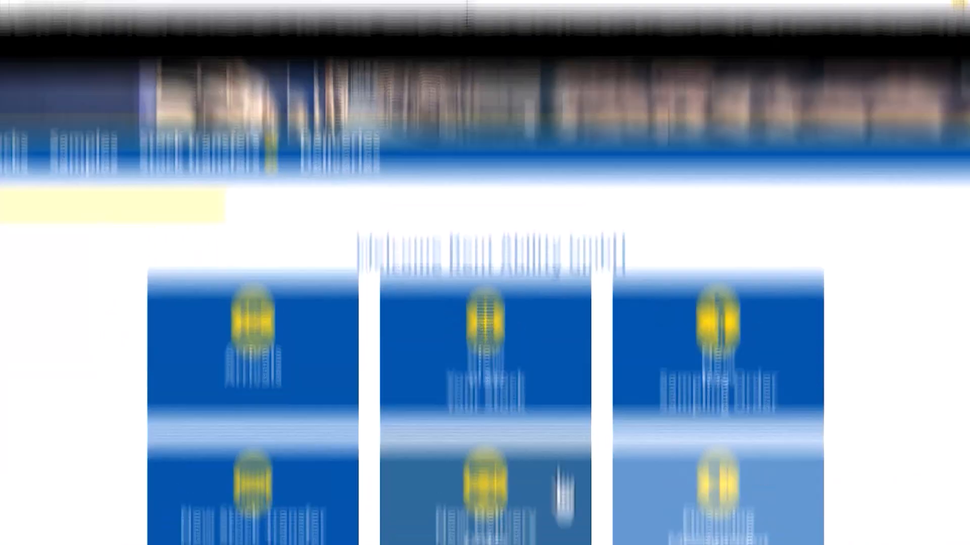
Start a new delivery order from the home page and set its site to Bremen (BRE).
left_click(562, 419)
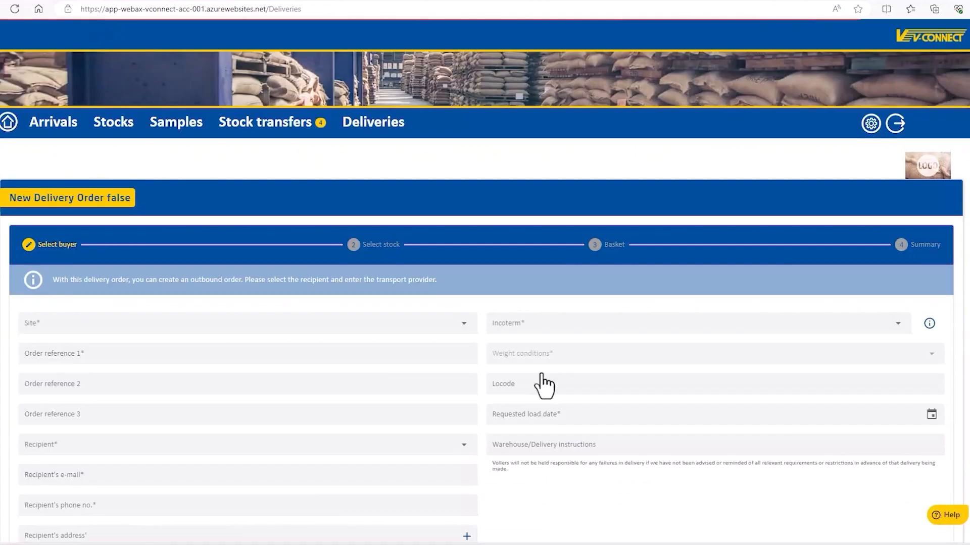
scroll(541, 374, "down", 1)
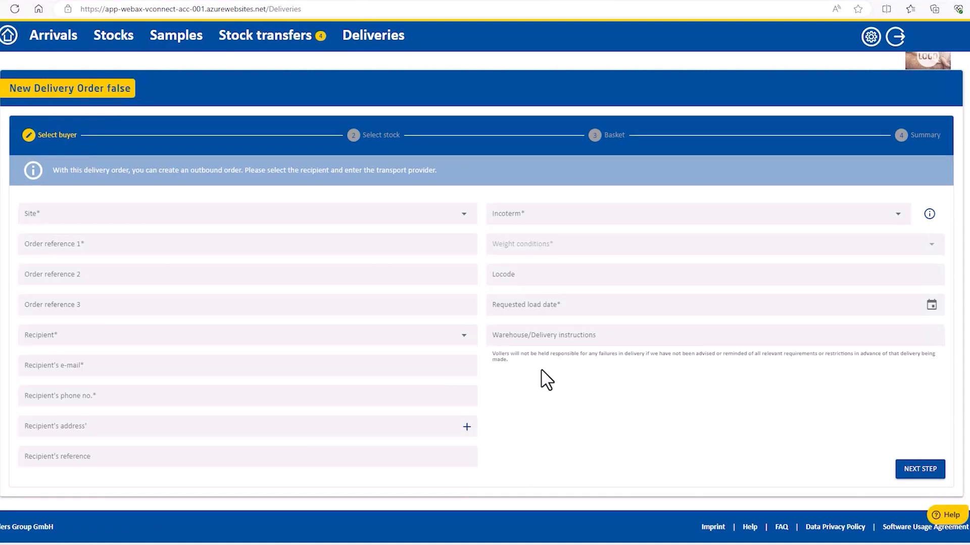
left_click(462, 223)
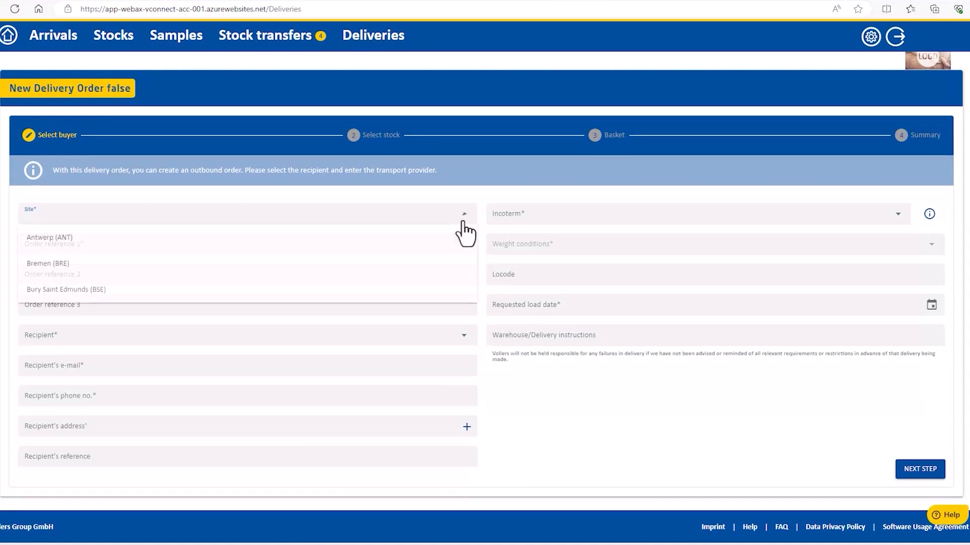
left_click(435, 272)
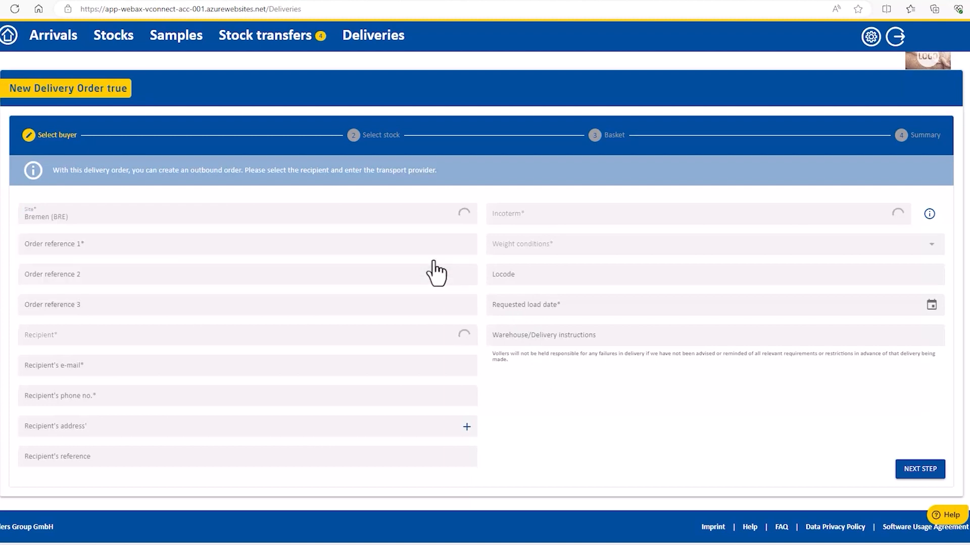
Set order reference 1 to "Test Order" and choose Avenir Rösterei as the delivery order's recipient.
left_click(431, 251)
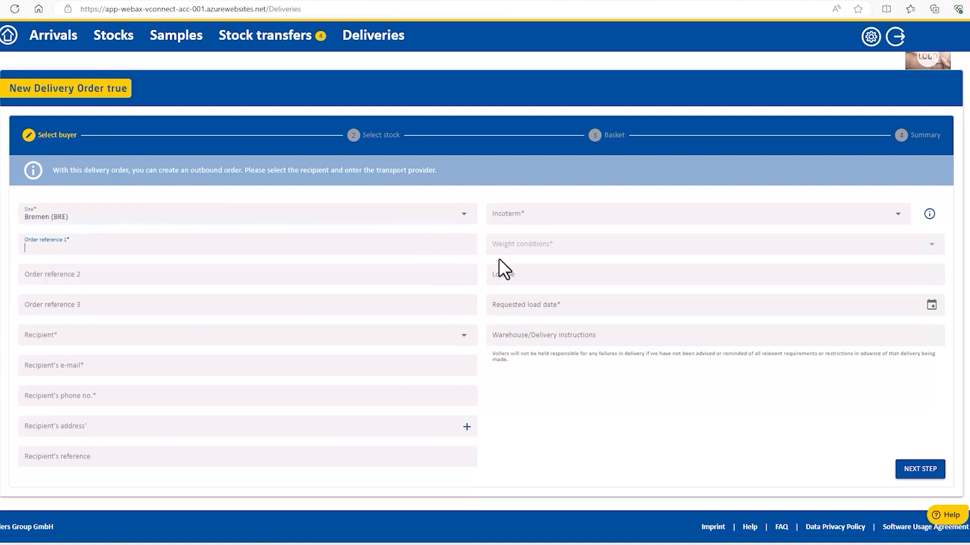
type("Test Order")
left_click(397, 335)
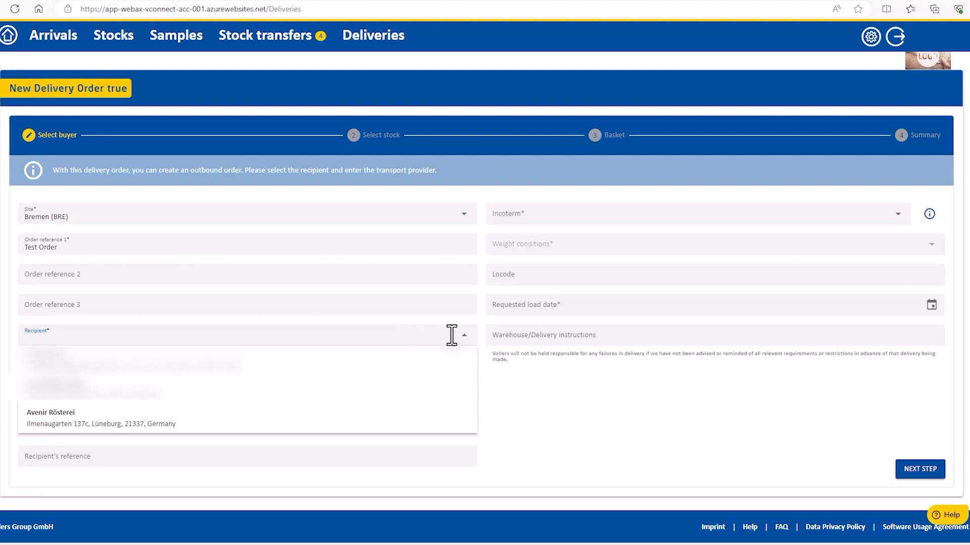
type("Av")
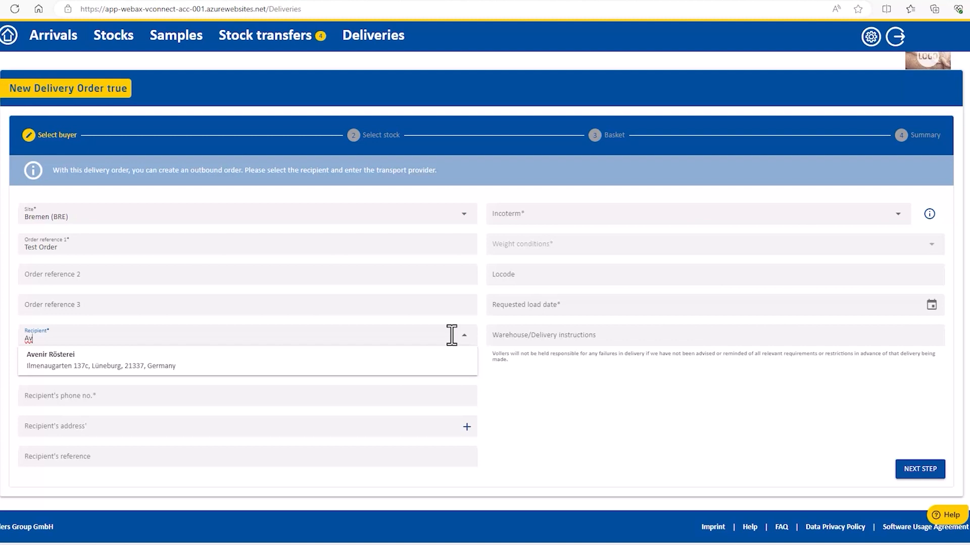
left_click(423, 370)
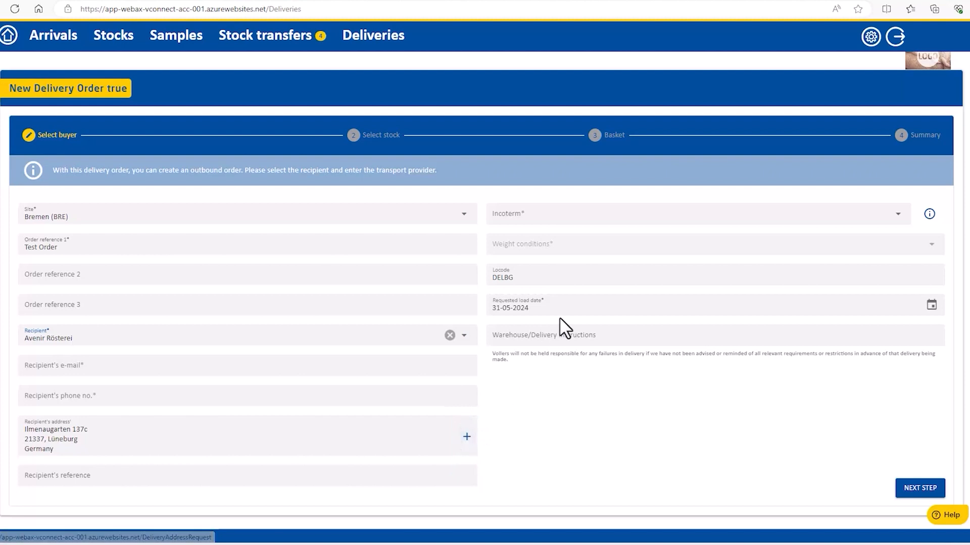
View the delivery addresses in the settings and open the request for a new address.
left_click(869, 38)
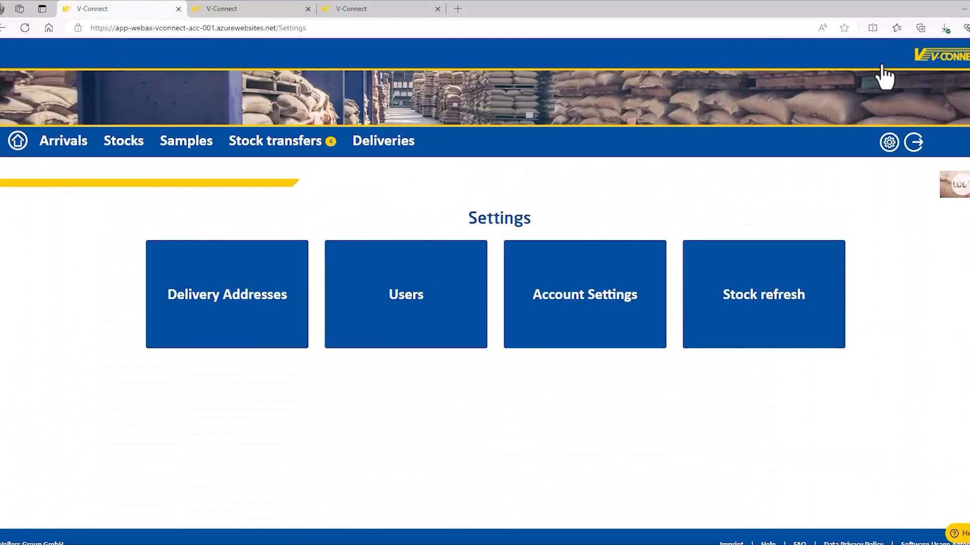
left_click(286, 253)
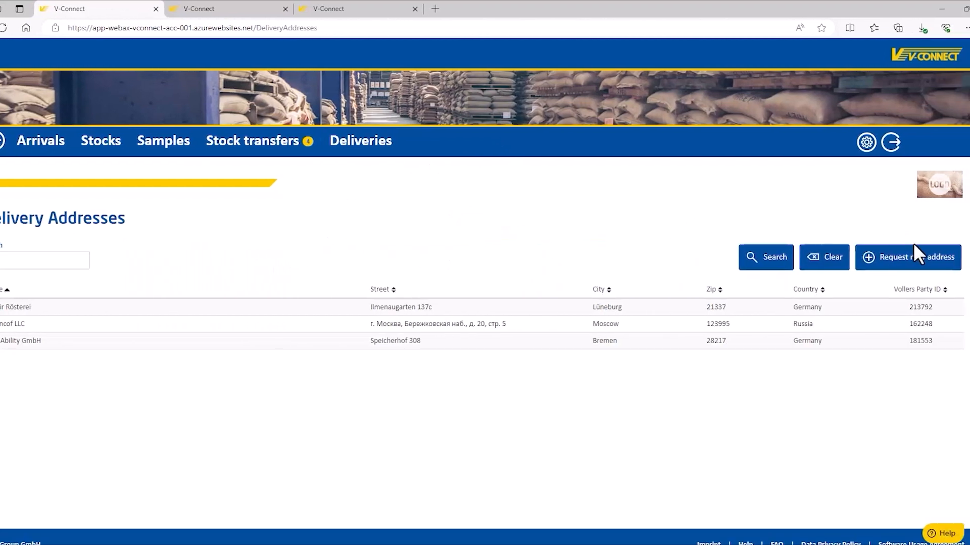
left_click(918, 265)
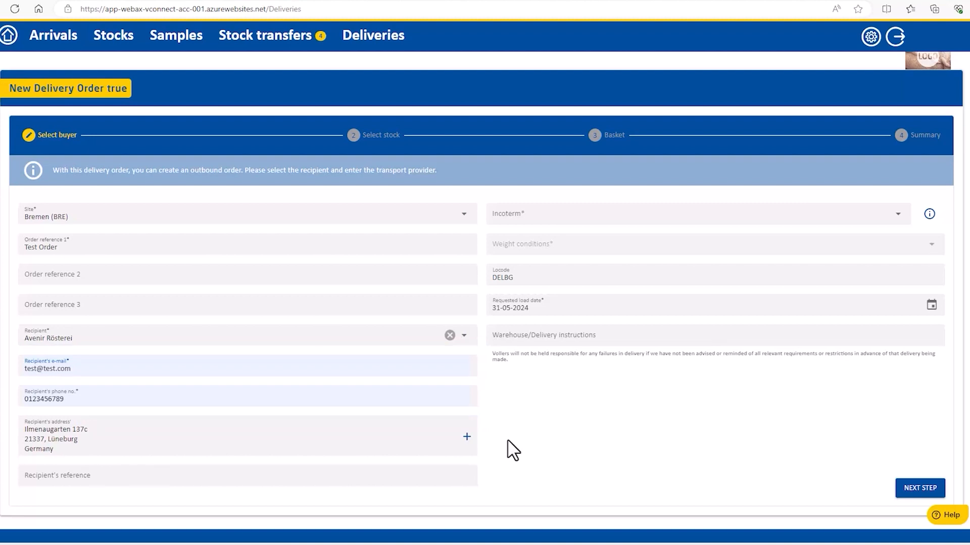
Set the delivery order's incoterm to free carrier and its weight conditions to landed weight.
left_click(477, 474)
left_click(898, 214)
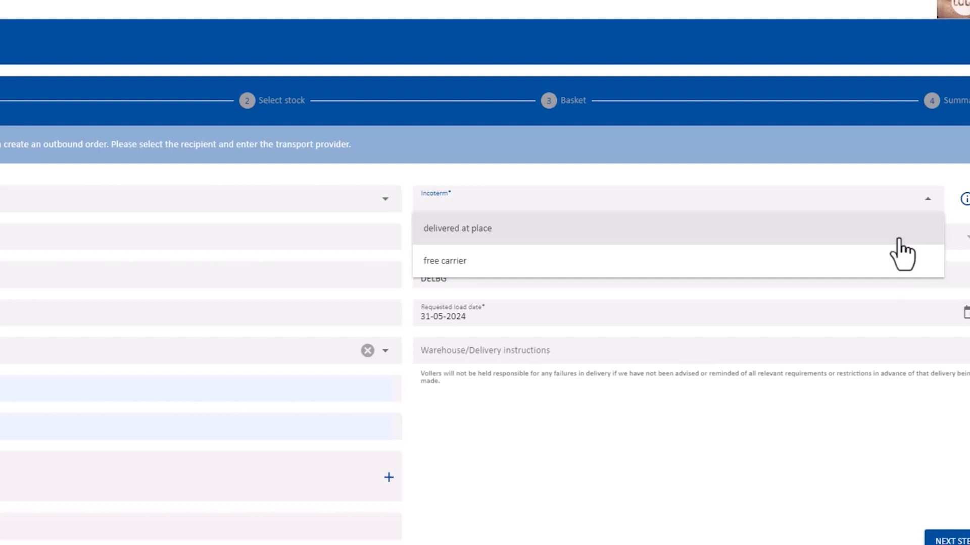
left_click(900, 260)
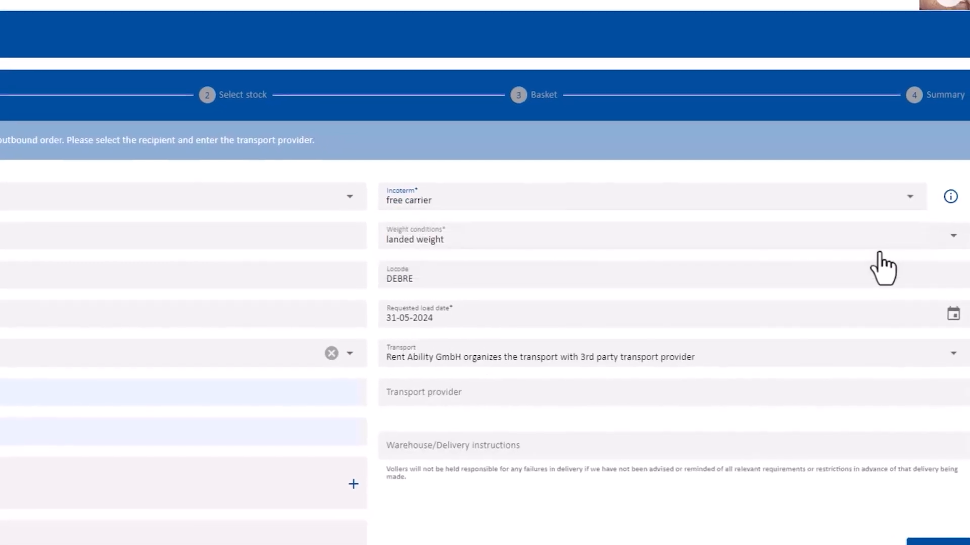
left_click(944, 247)
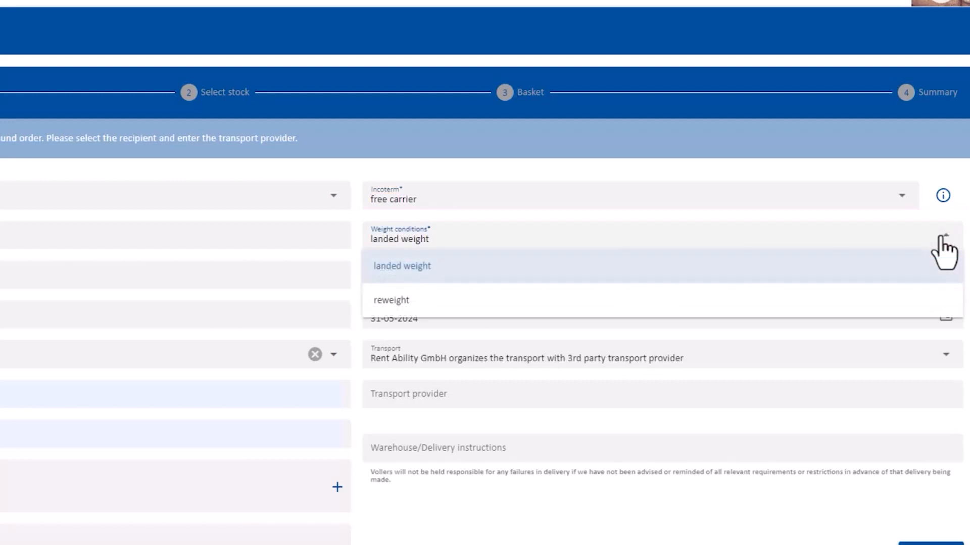
left_click(912, 261)
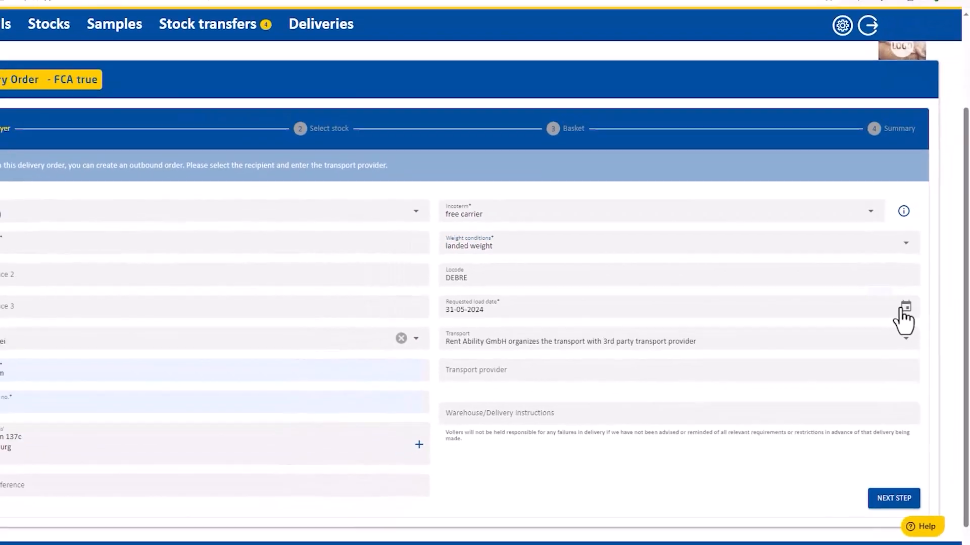
Set the delivery order's requested load date to 04-06-2024 and save it.
left_click(945, 314)
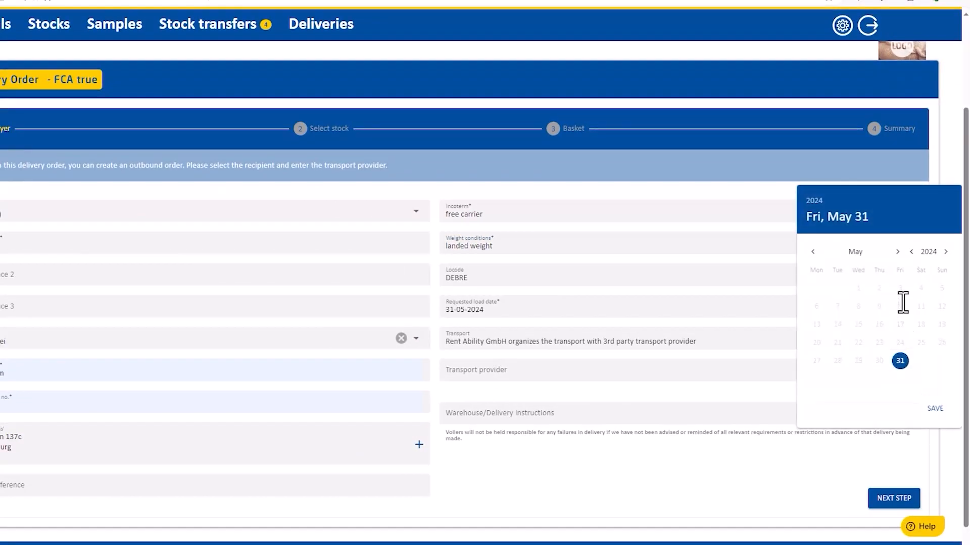
left_click(897, 251)
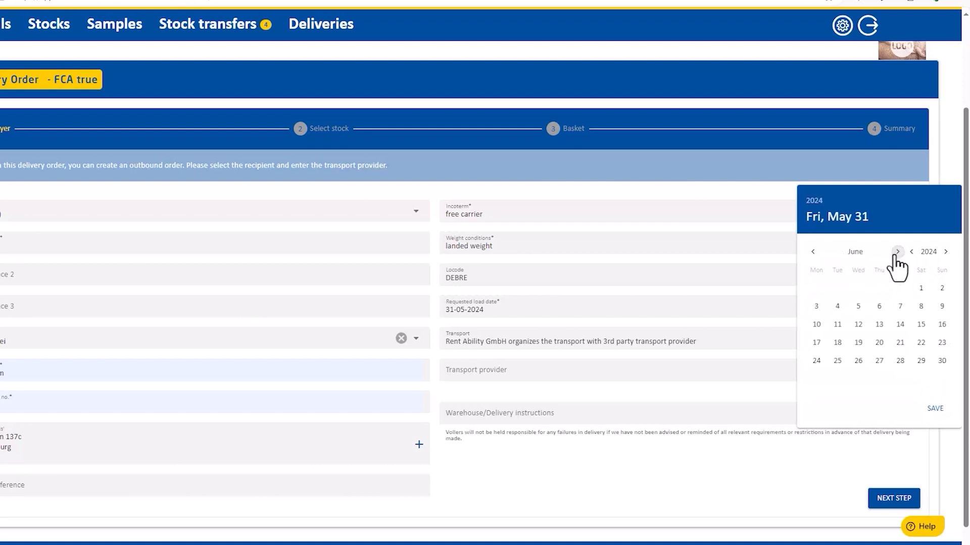
left_click(813, 251)
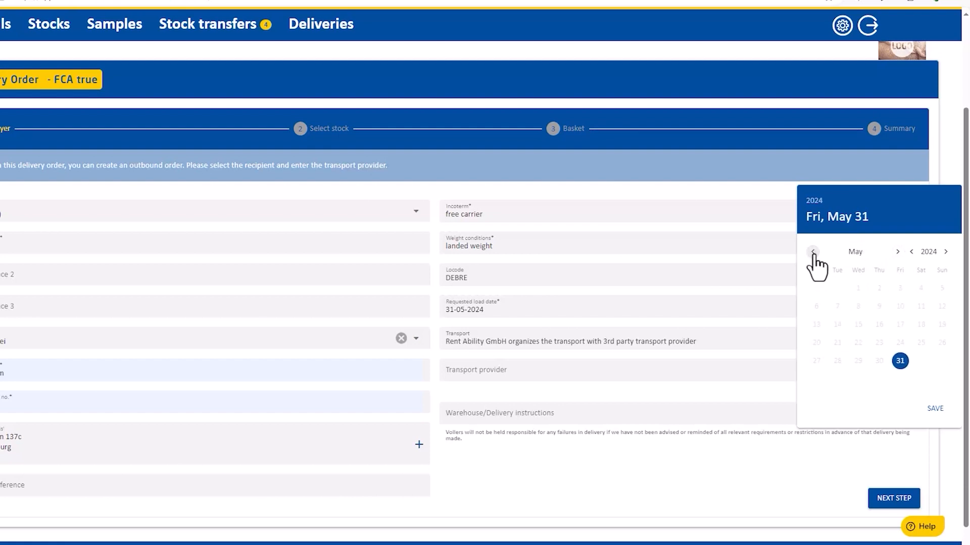
left_click(895, 252)
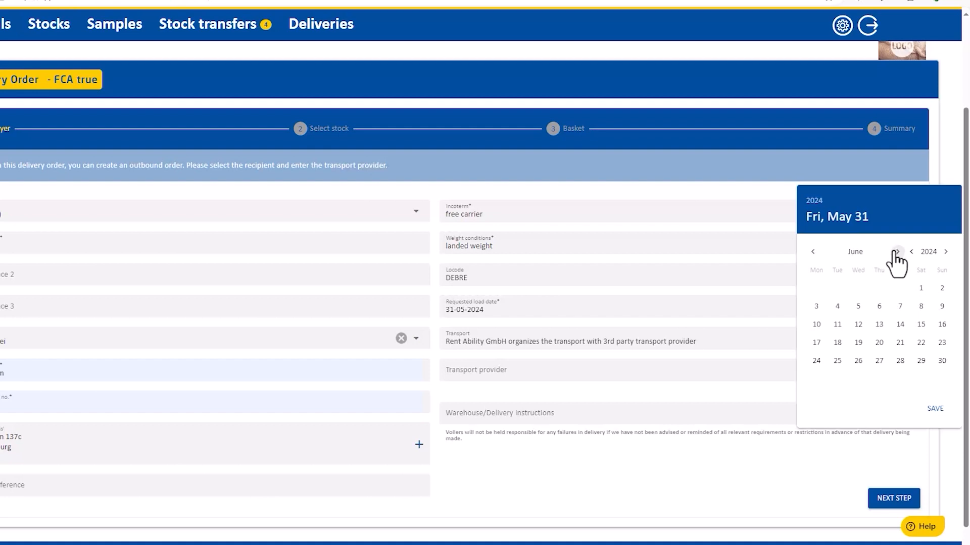
left_click(837, 307)
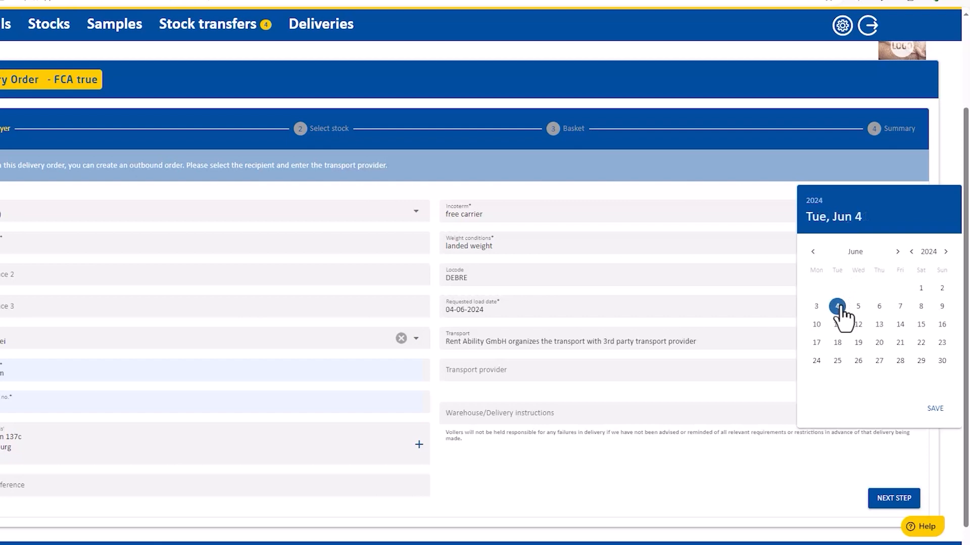
left_click(935, 413)
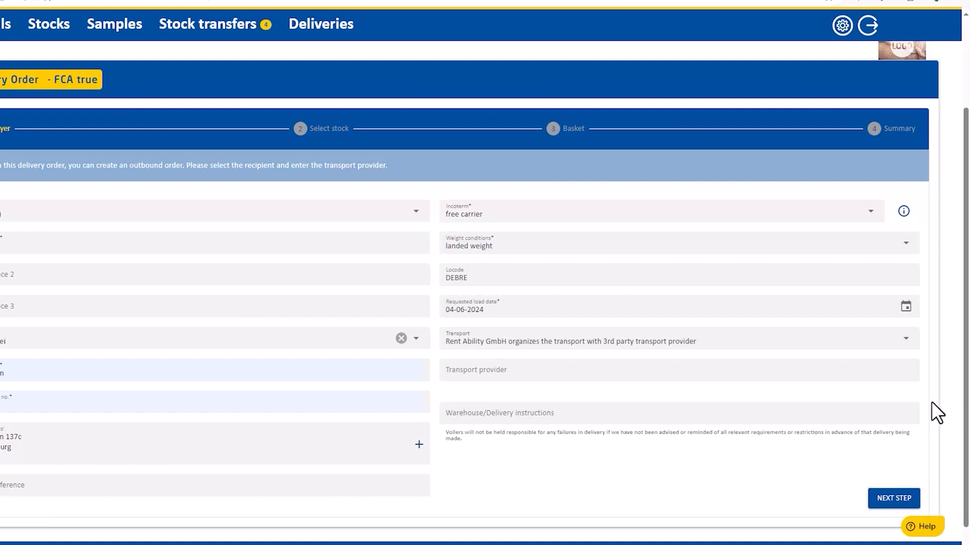
Set the incoterm back to free carrier and choose transport organized by Rent Ability GmbH with a 3rd party transport provider.
left_click(905, 339)
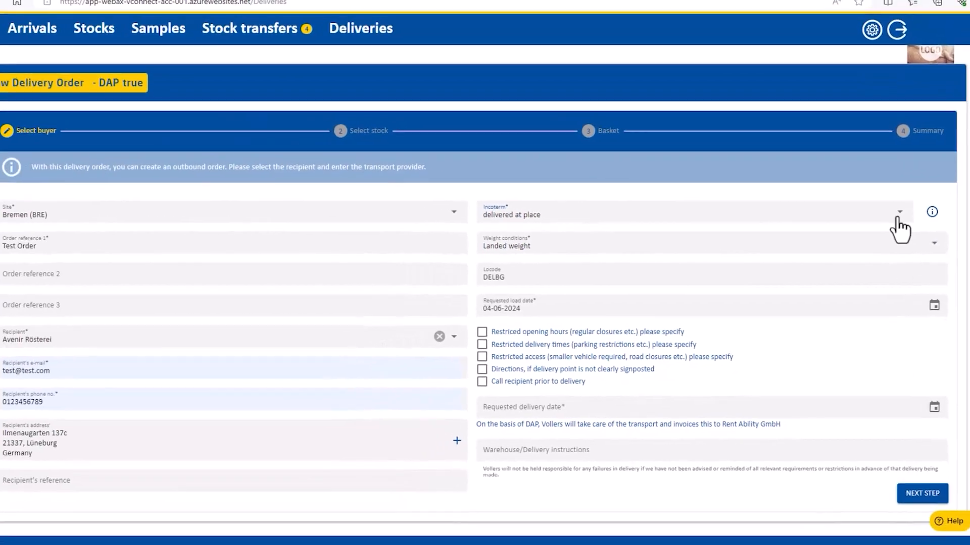
left_click(898, 218)
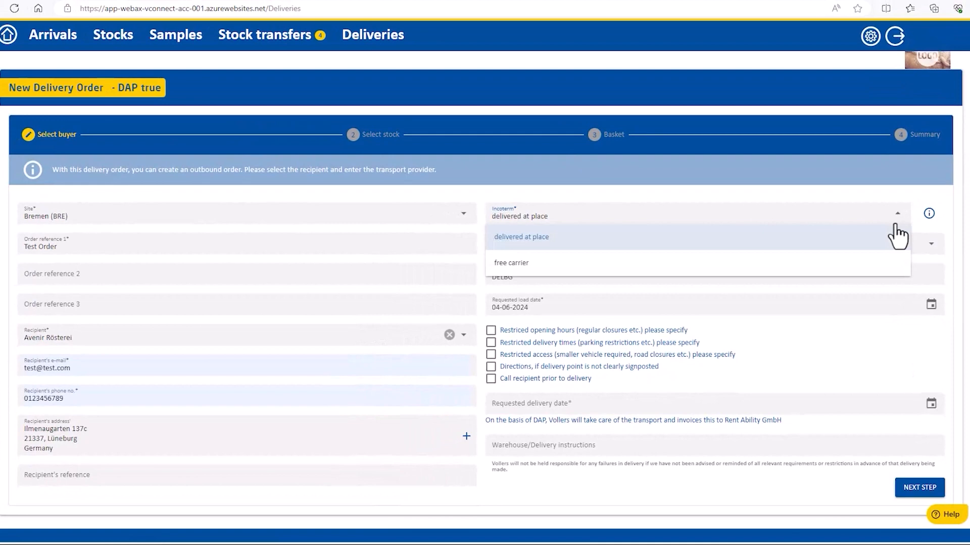
left_click(883, 263)
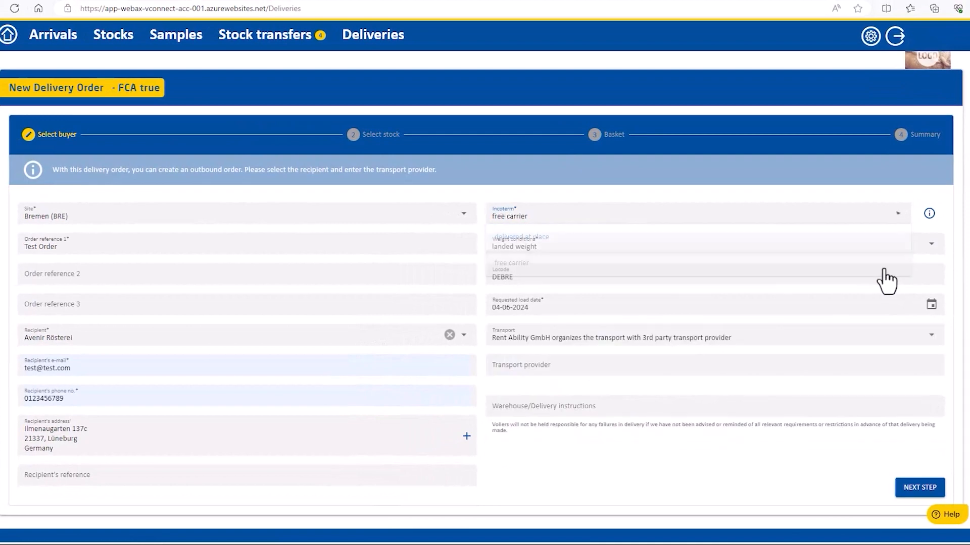
left_click(854, 337)
left_click(833, 389)
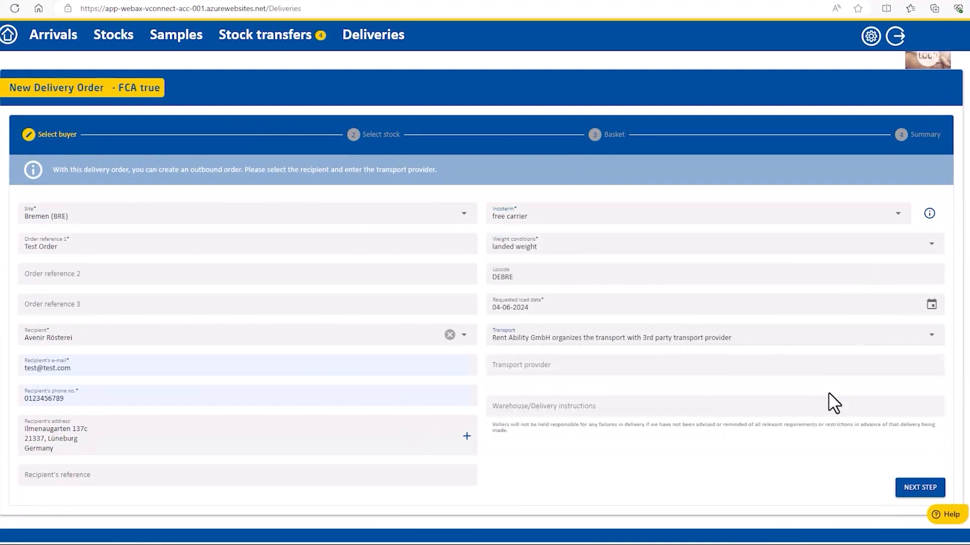
Enter "Transport ABC" as transport provider and "Nothing" as warehouse/delivery instructions, and proceed to the stock selection.
left_click(803, 369)
type("Transport ABC")
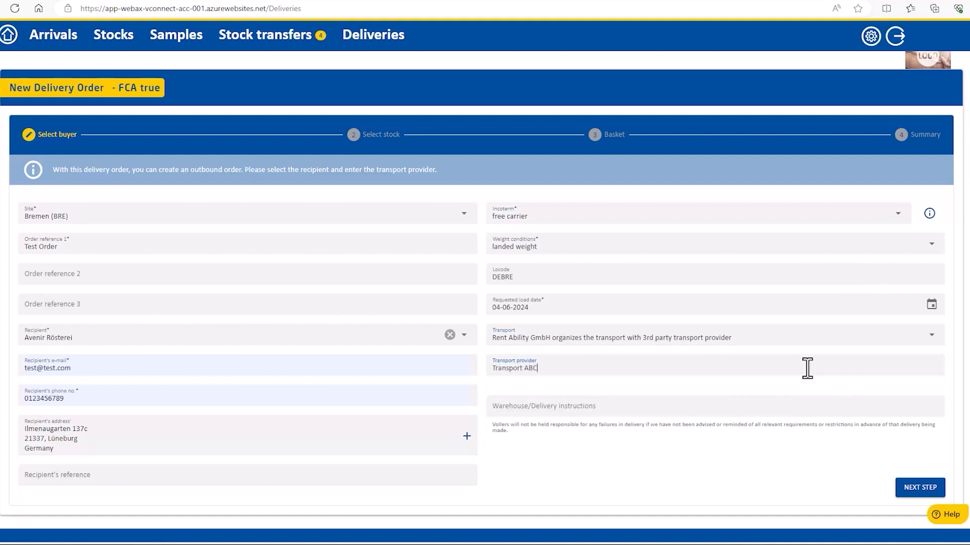
left_click(828, 409)
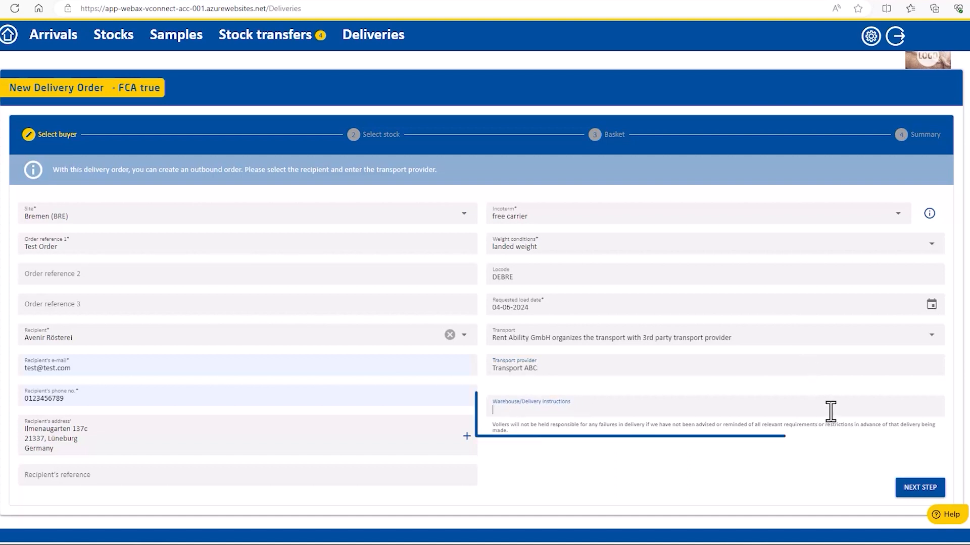
type("Nothing")
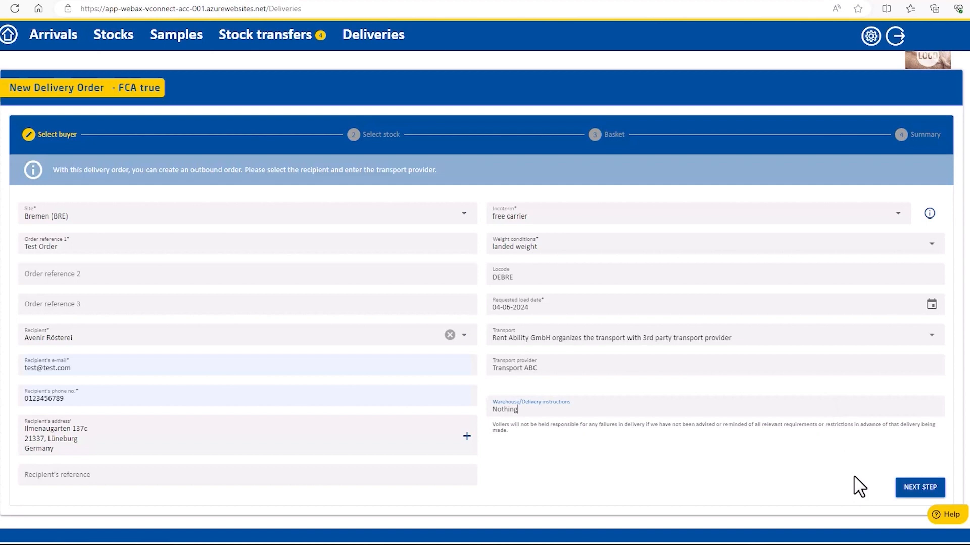
left_click(920, 487)
scroll(914, 503, "down", 3)
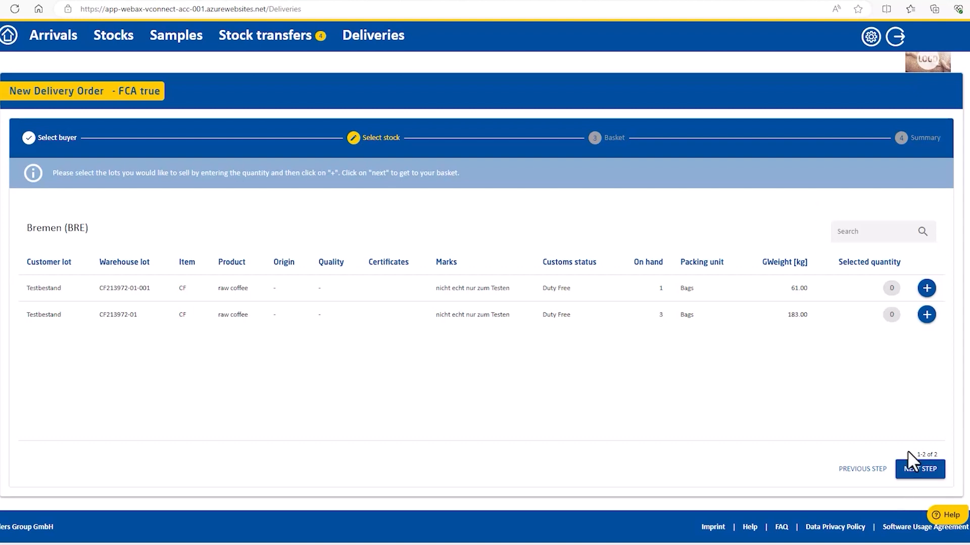
left_click(933, 293)
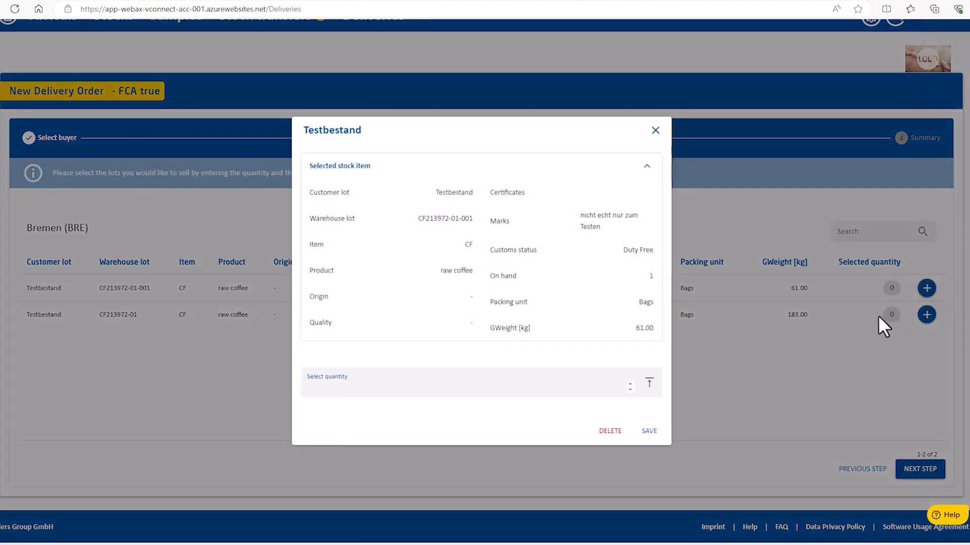
left_click(650, 387)
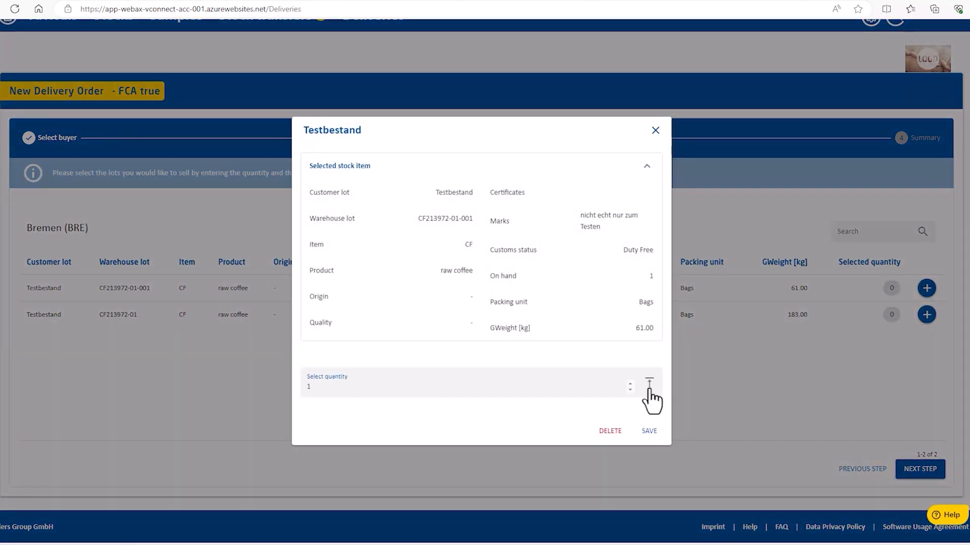
left_click(650, 432)
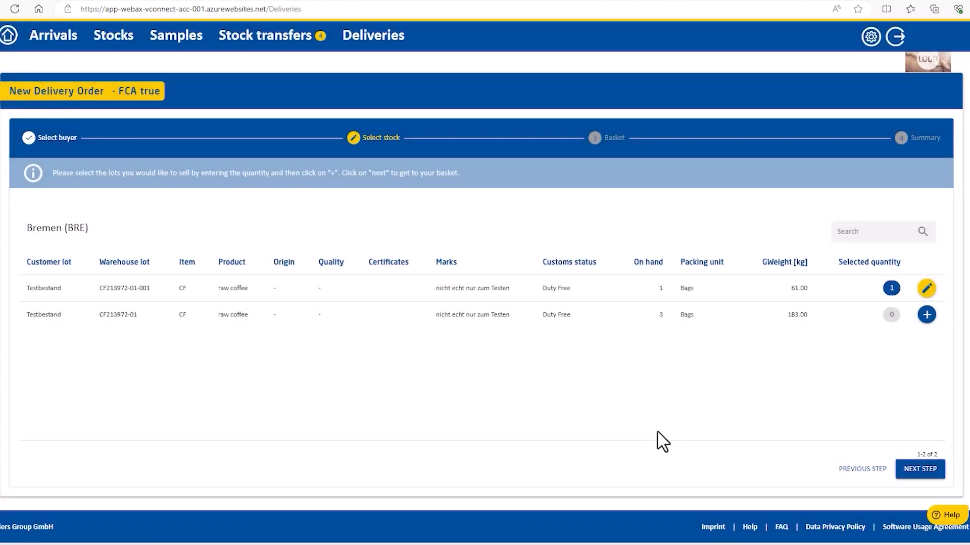
left_click(919, 469)
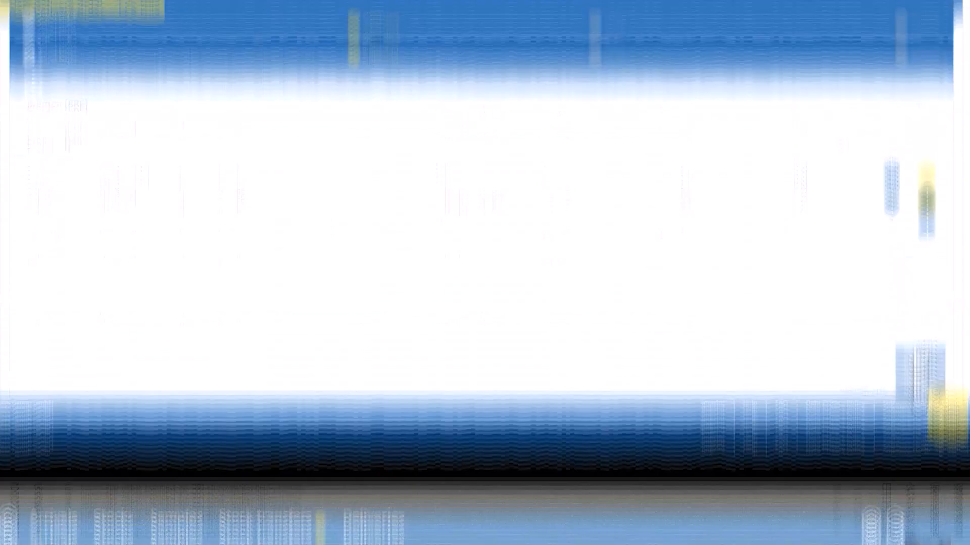
Enable receiving the goods in a different packaging unit with Big-Bag as delivery unit, and proceed to the summary.
scroll(917, 478, "down", 4)
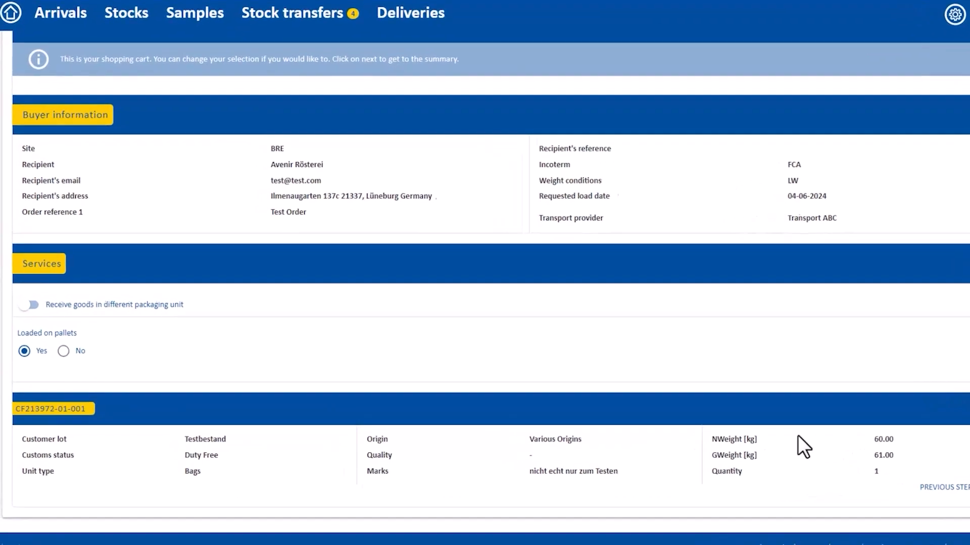
left_click(42, 313)
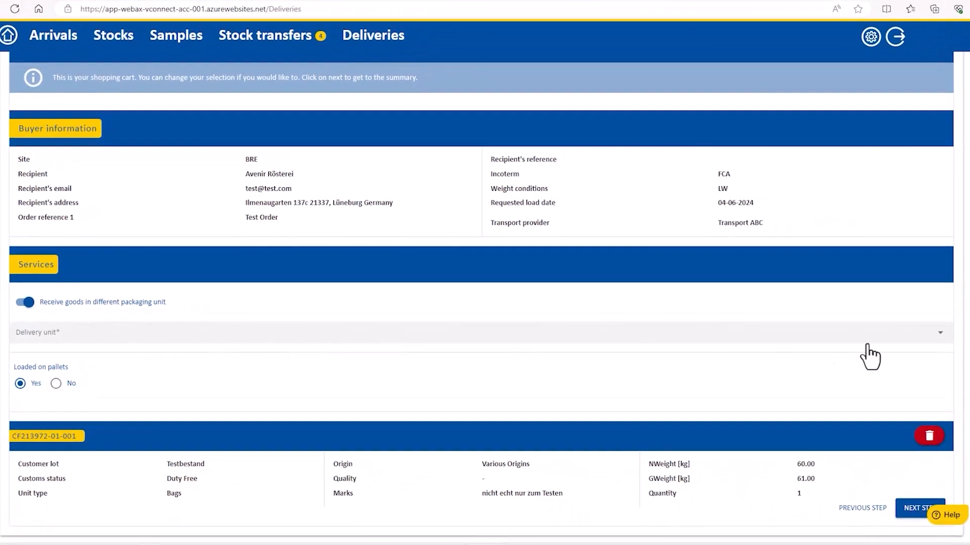
left_click(934, 339)
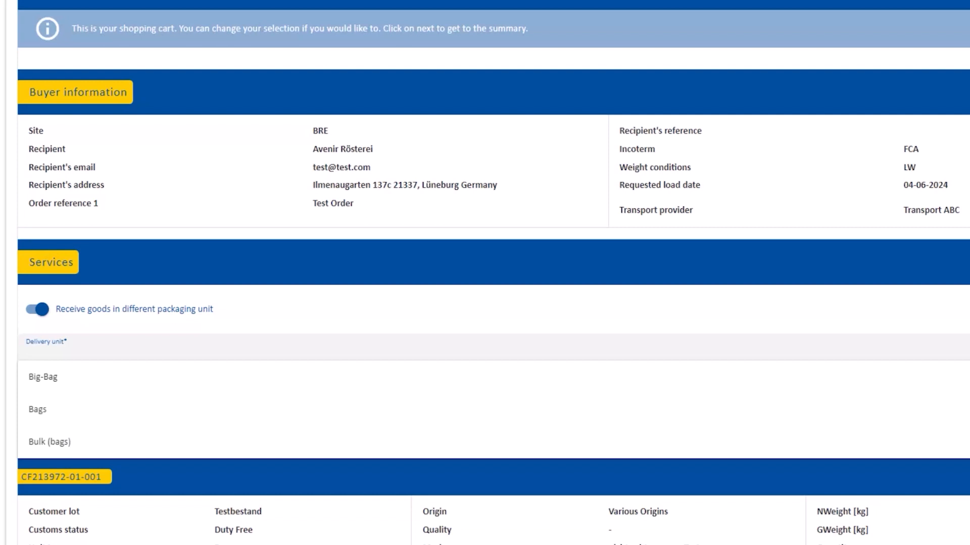
left_click(43, 377)
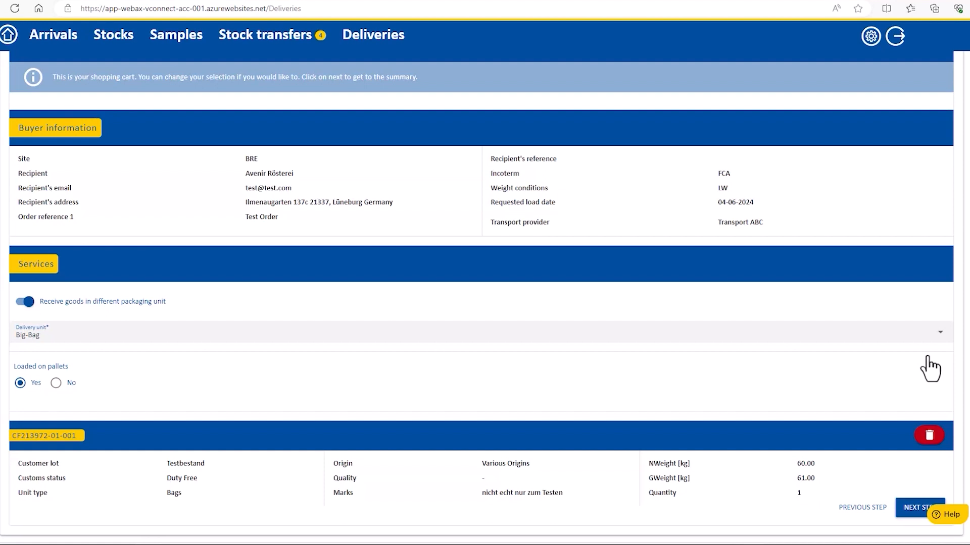
scroll(929, 369, "down", 1)
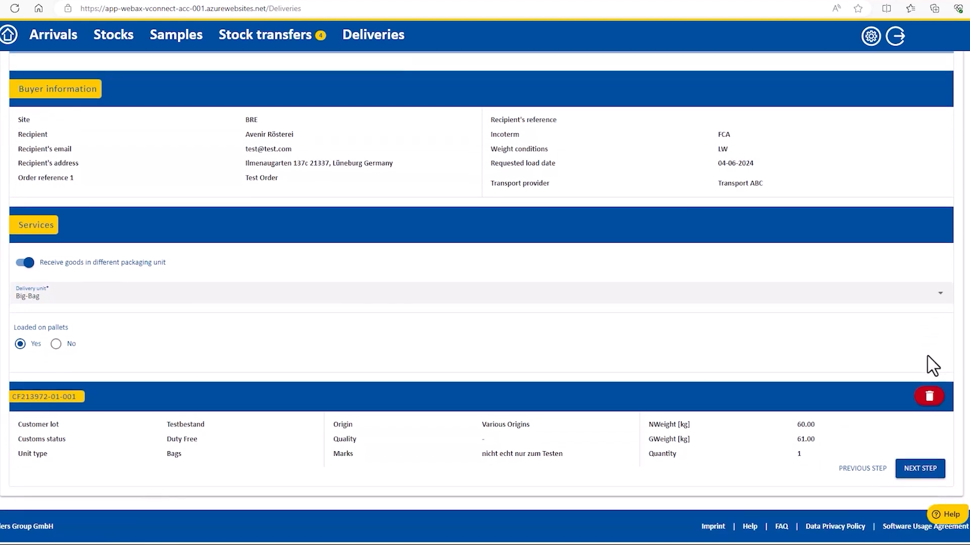
left_click(920, 470)
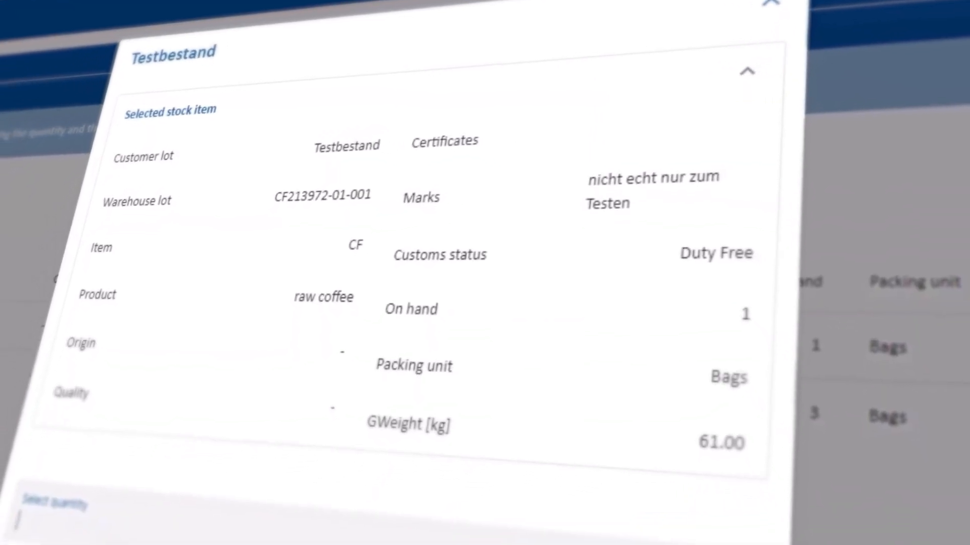
left_click(673, 520)
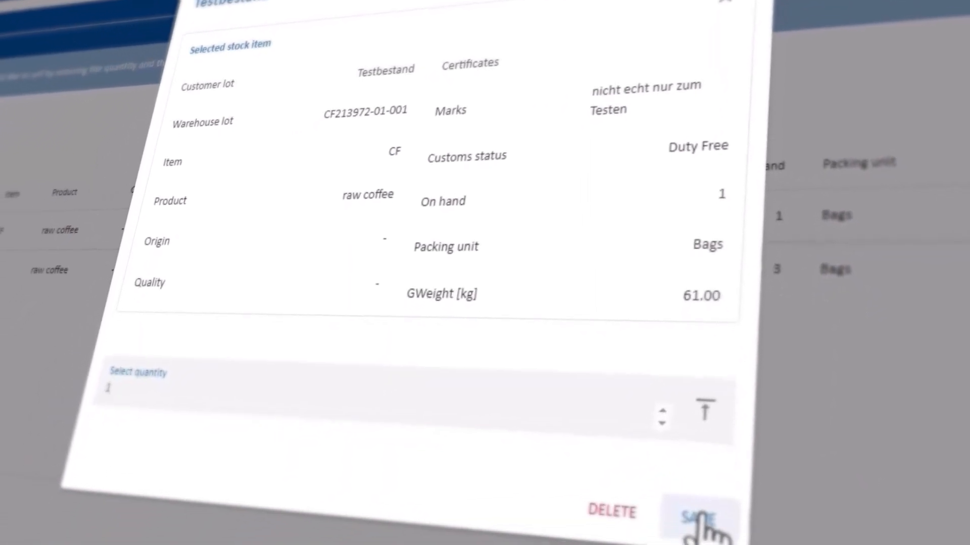
left_click(696, 490)
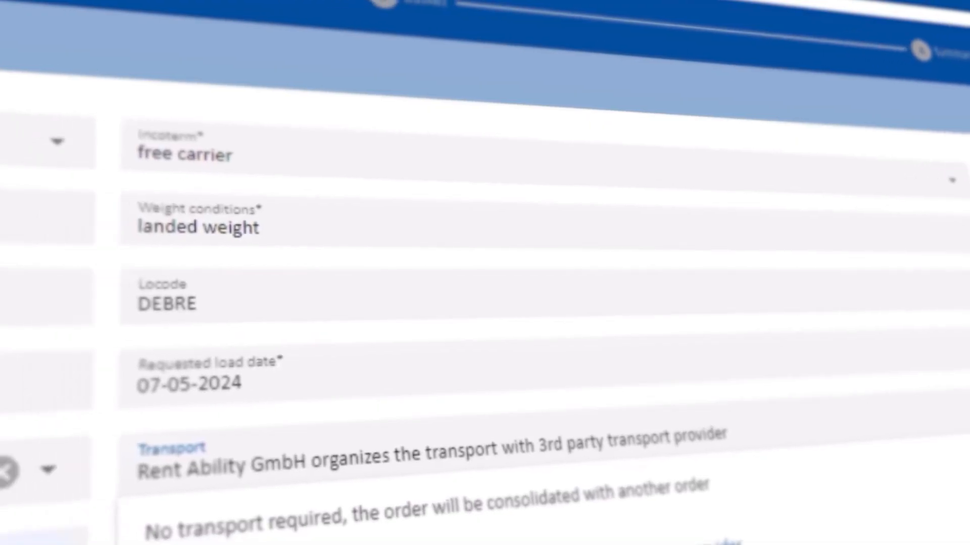